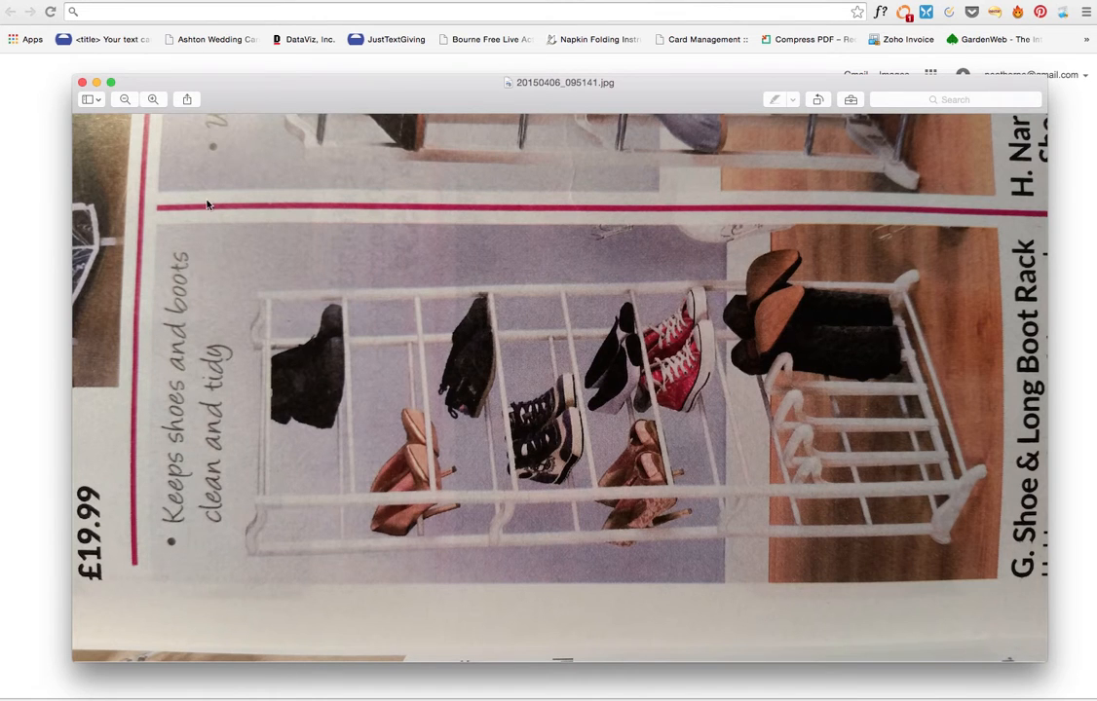
# Step: Rotate the dog picture PL761788.jpg upright in its own window and close it after viewing it in full
pyautogui.click(83, 83)
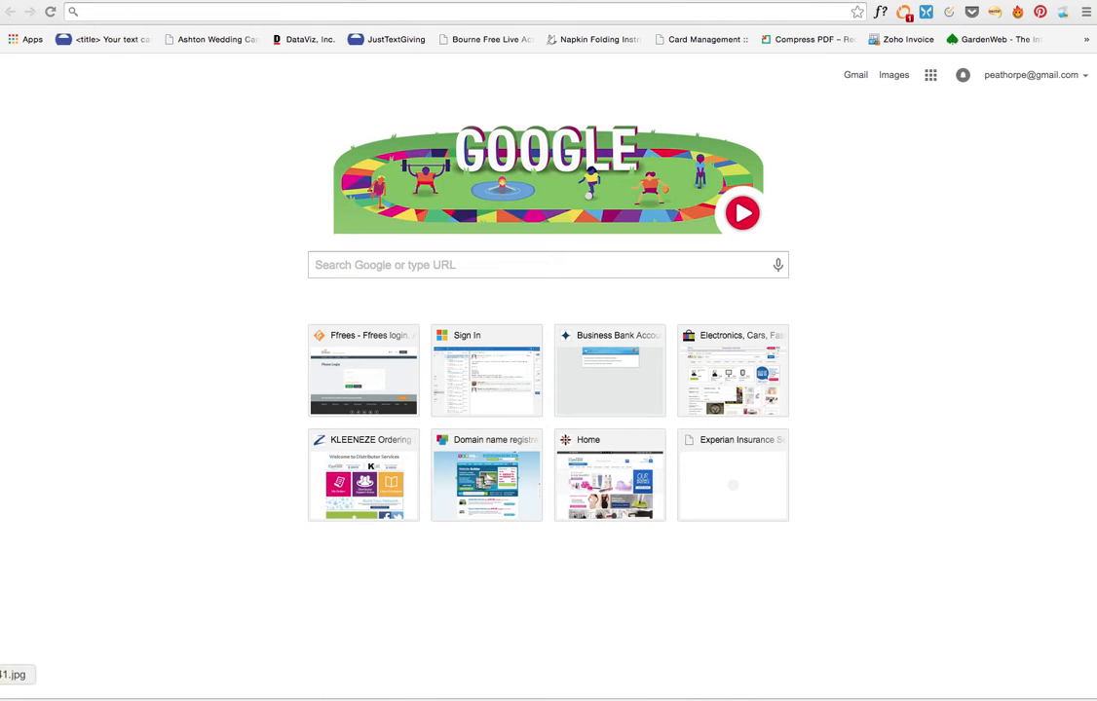
pyautogui.click(2, 647)
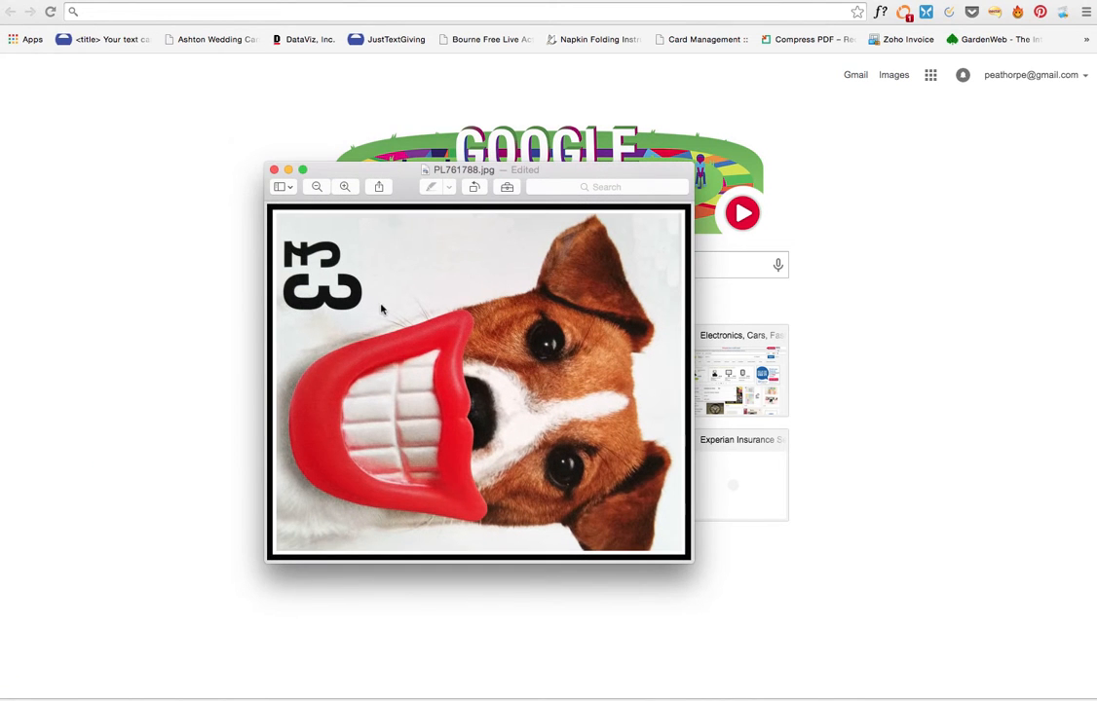
pyautogui.click(474, 186)
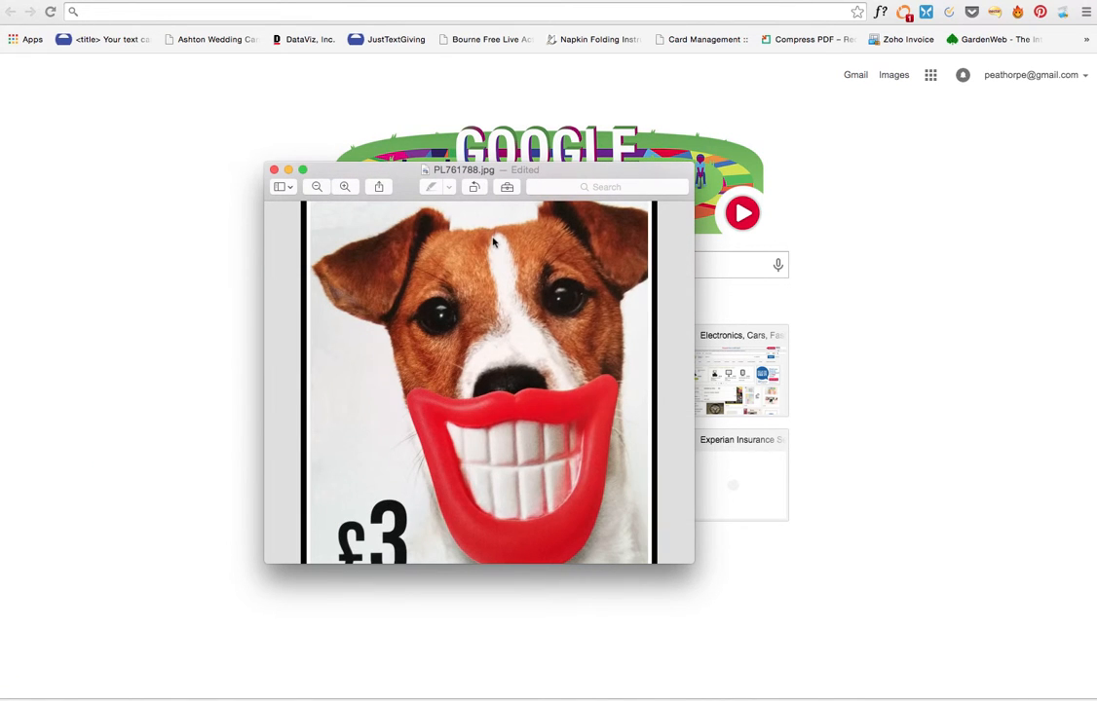
pyautogui.moveTo(691, 562); pyautogui.dragTo(762, 657)
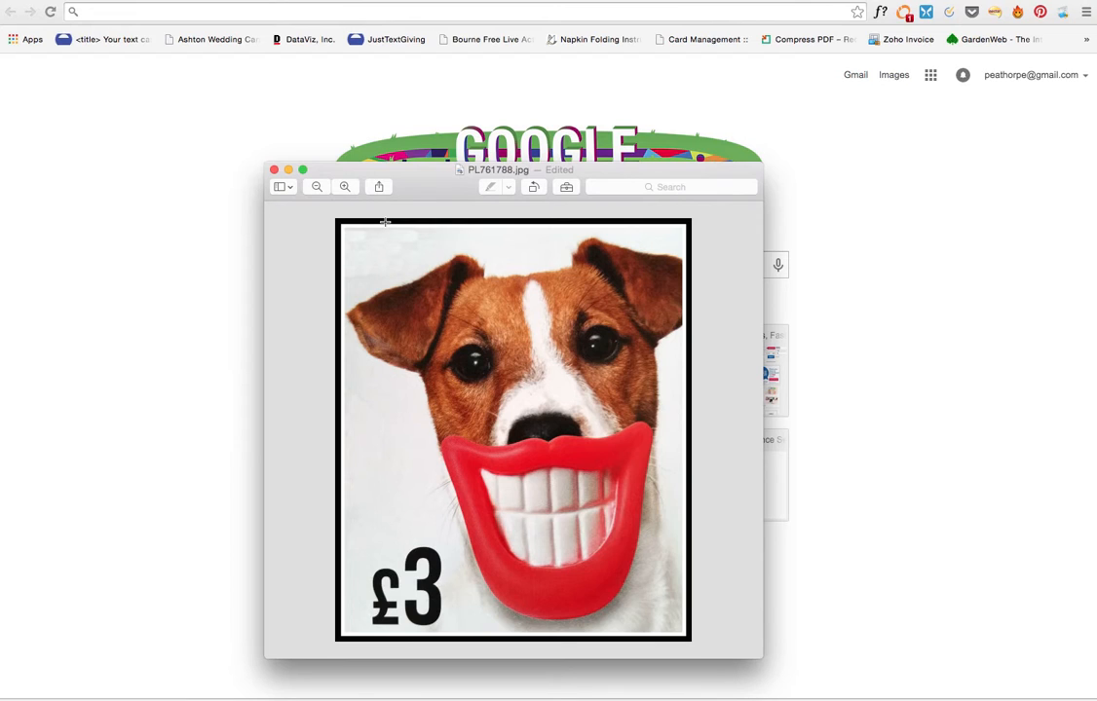
pyautogui.click(274, 170)
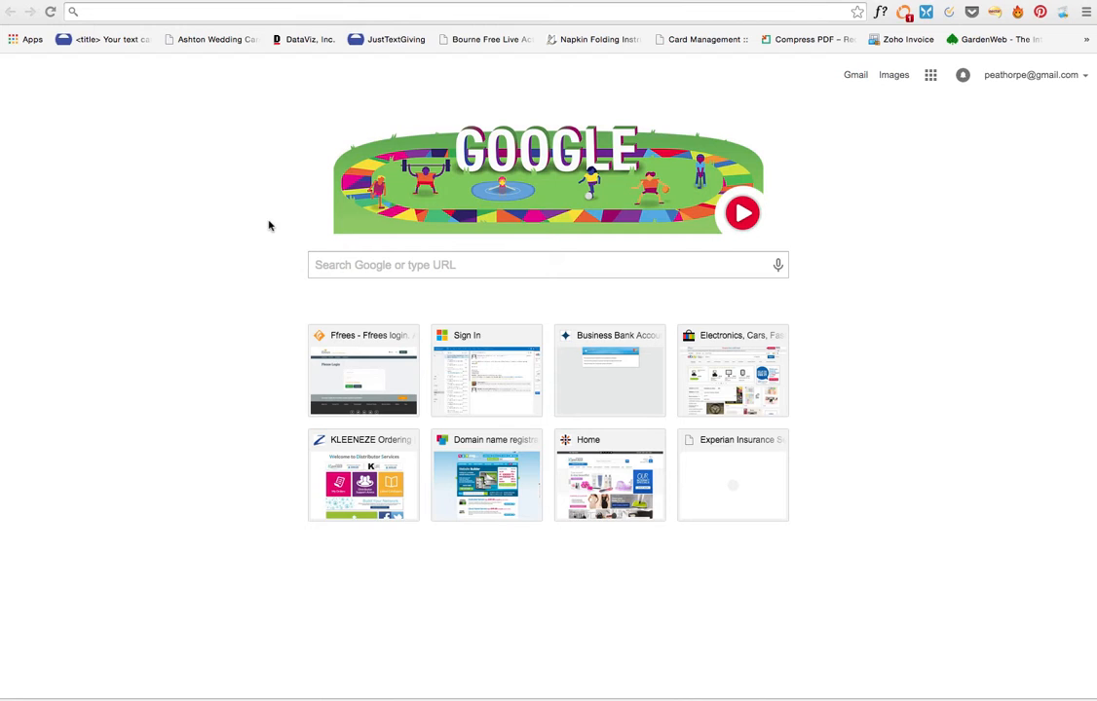
pyautogui.click(516, 14)
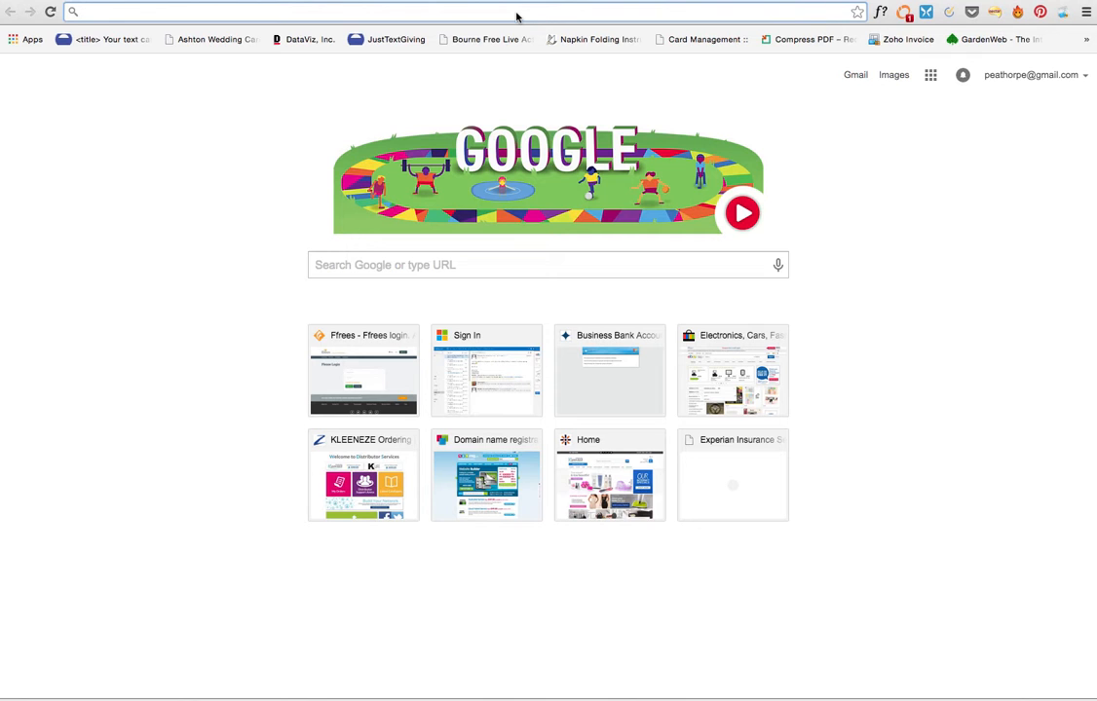
pyautogui.write('www.')
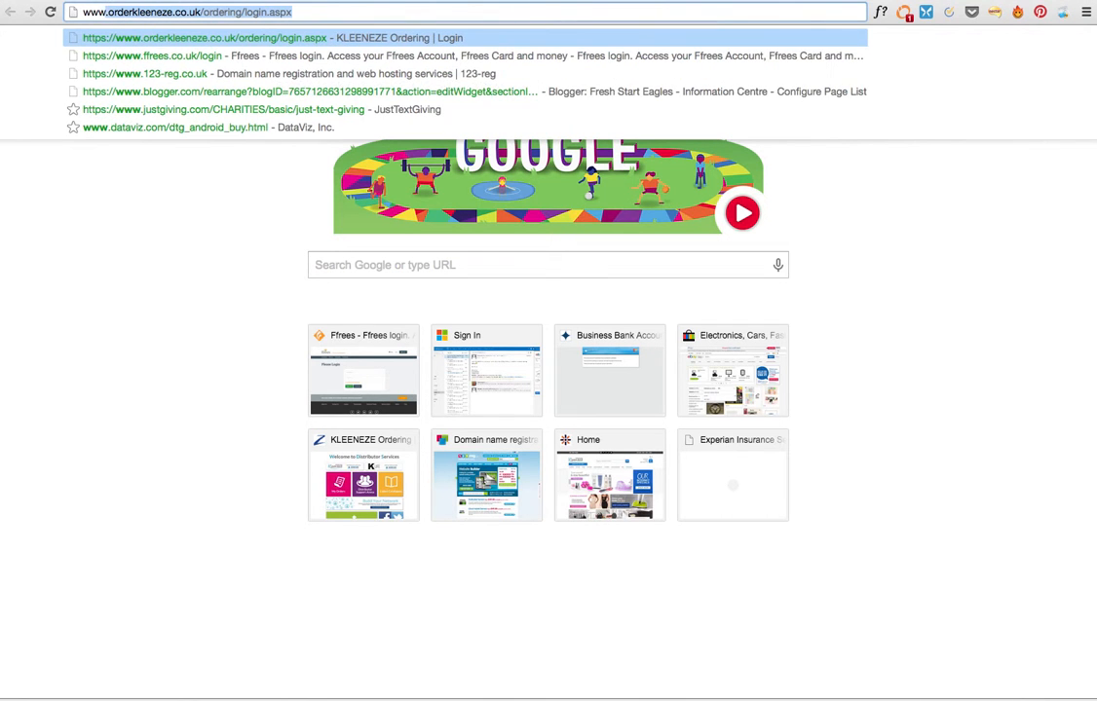
pyautogui.write('ip')
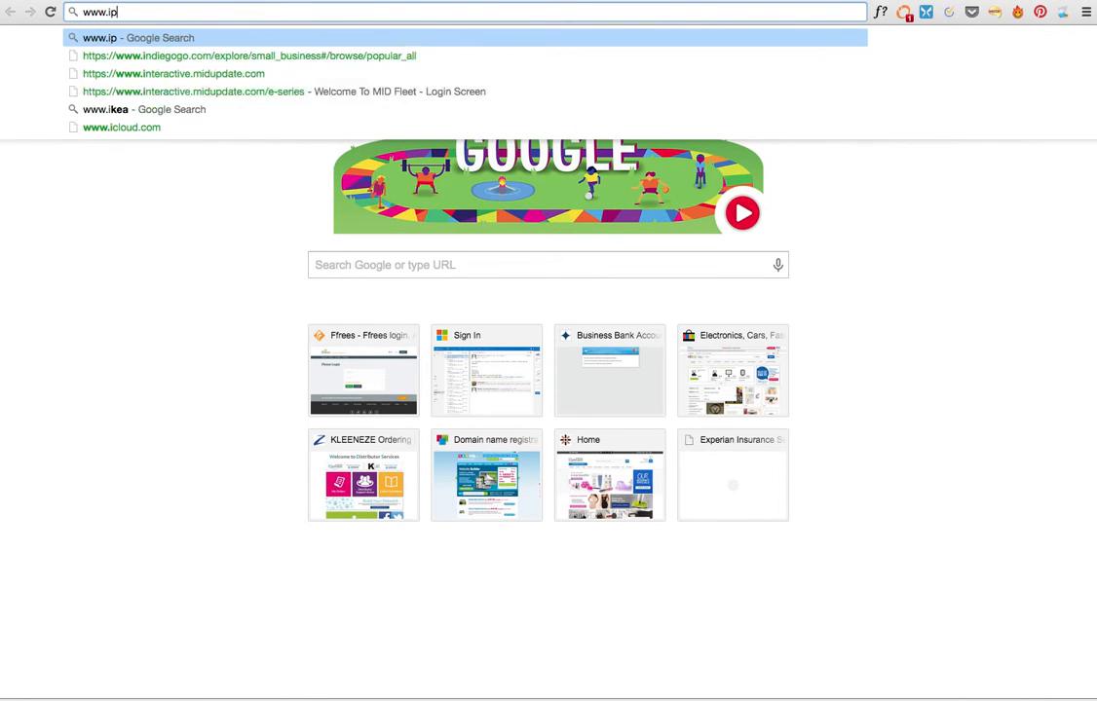
pyautogui.write('iccy.com')
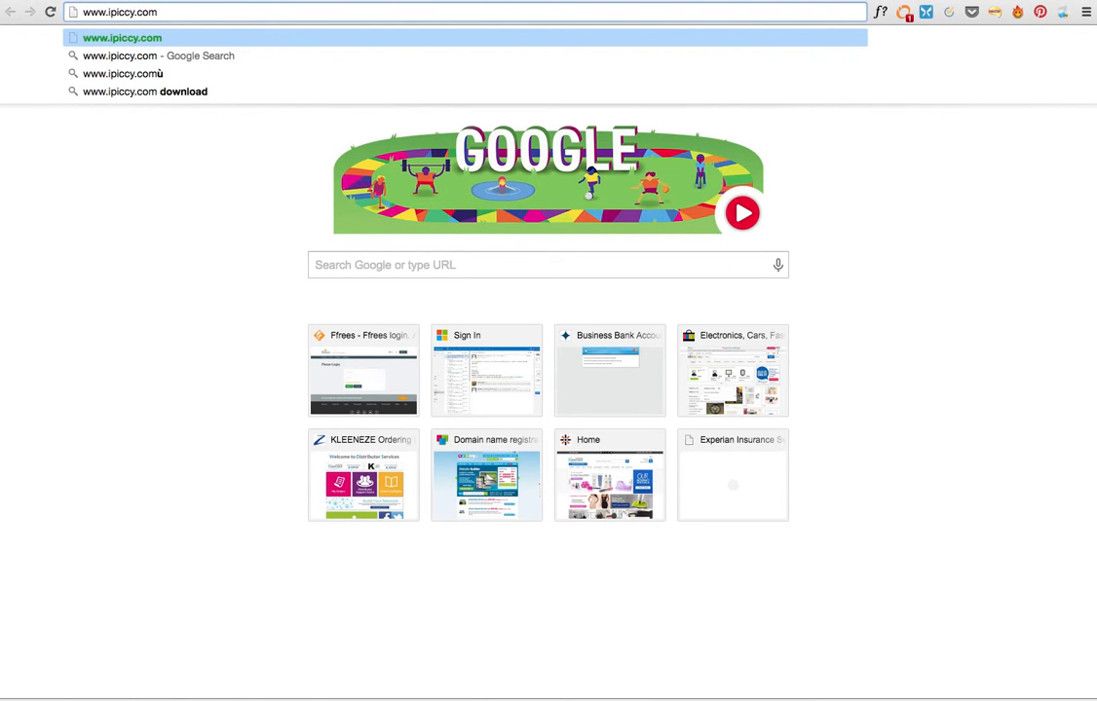
pyautogui.press('Return')
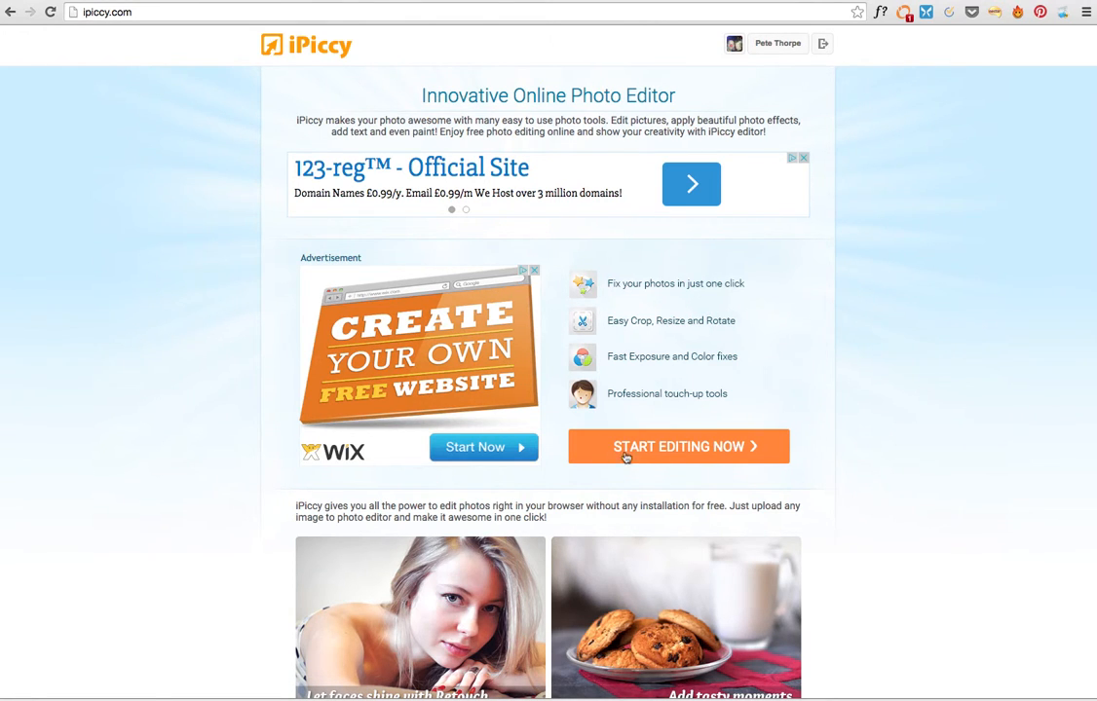
# Step: Start the iPiccy photo editor and discard the previous work instead of restoring it
pyautogui.click(714, 452)
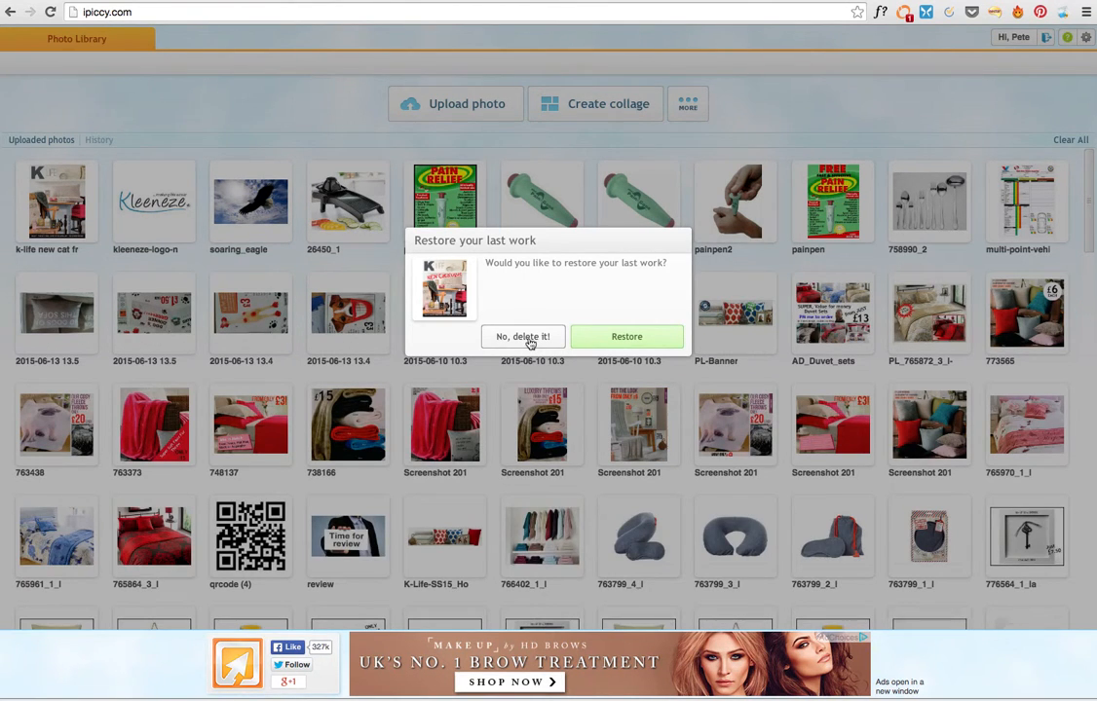
pyautogui.click(530, 341)
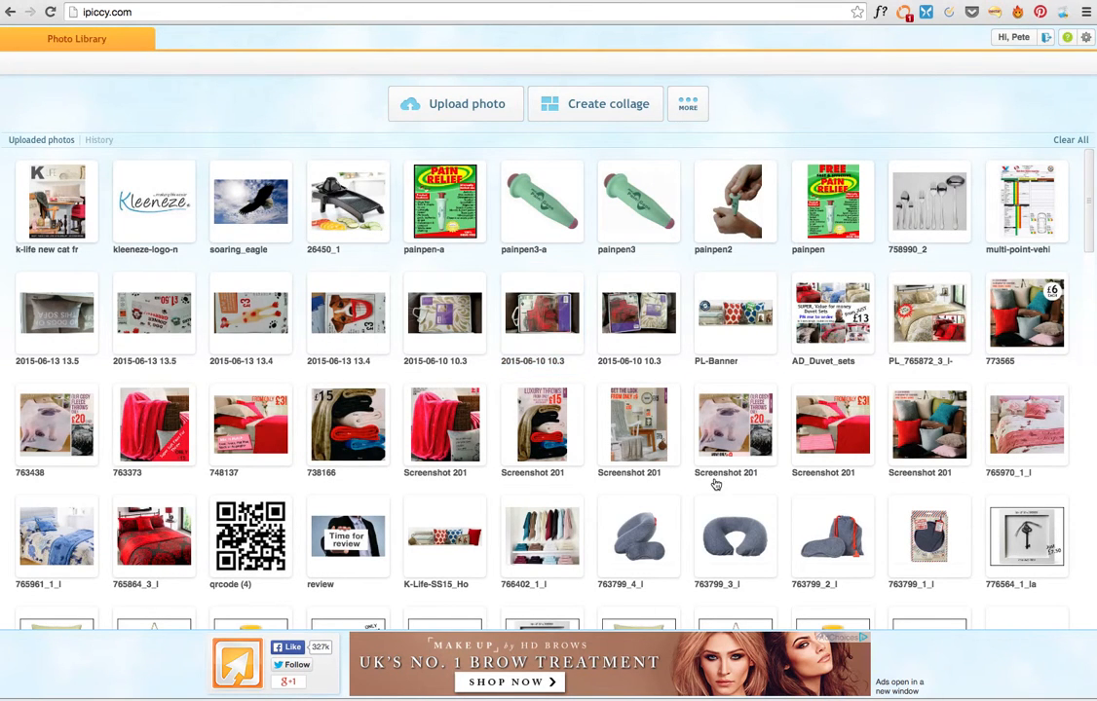
pyautogui.click(348, 319)
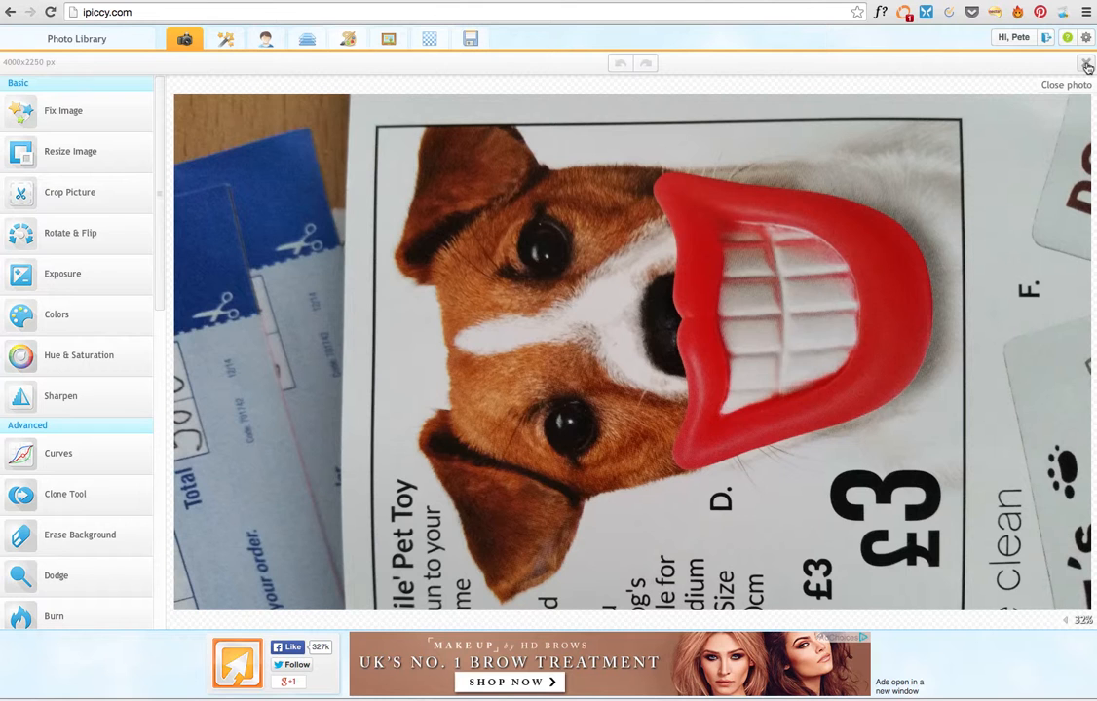
pyautogui.click(1087, 66)
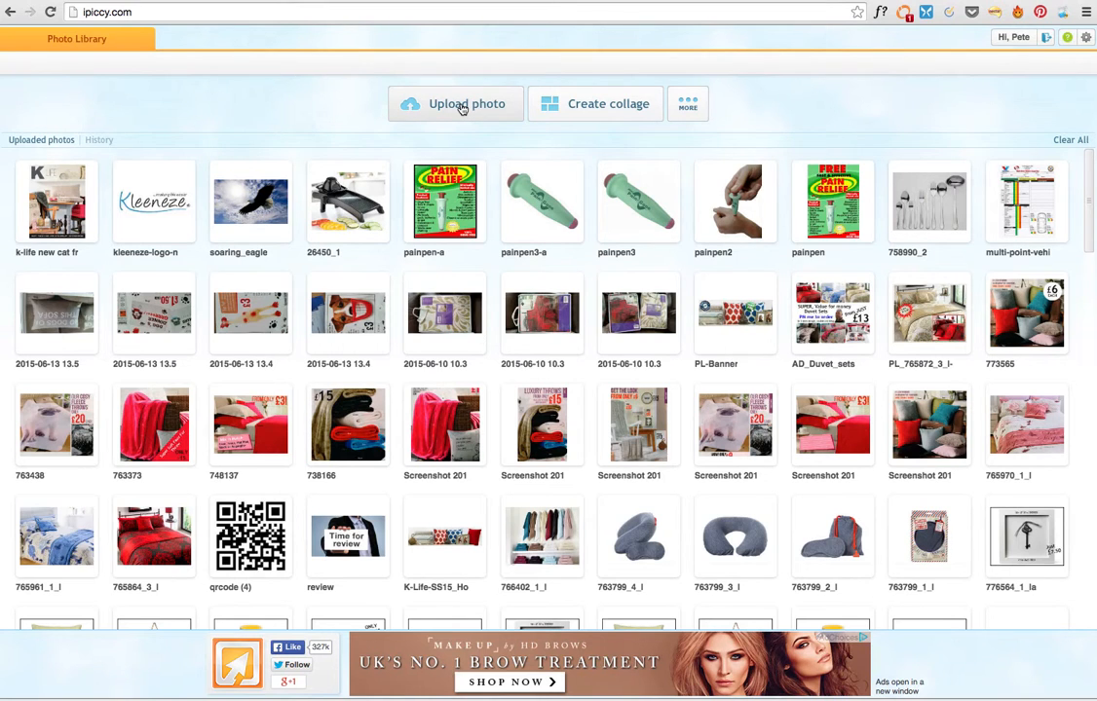
pyautogui.click(462, 106)
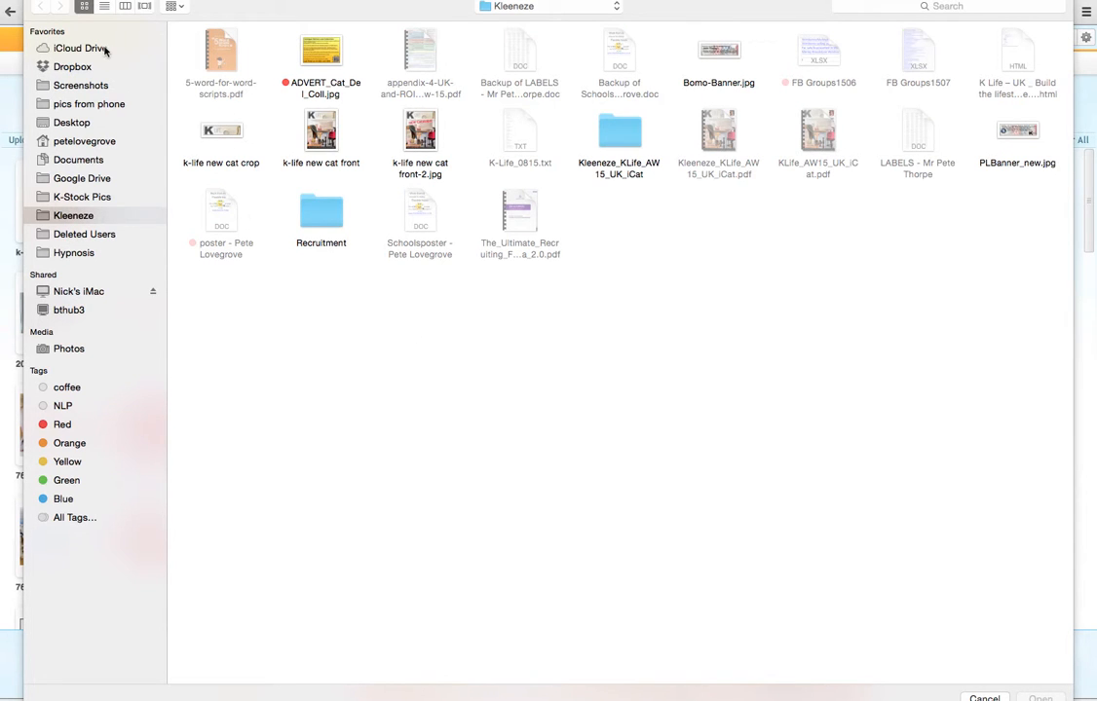
pyautogui.click(984, 697)
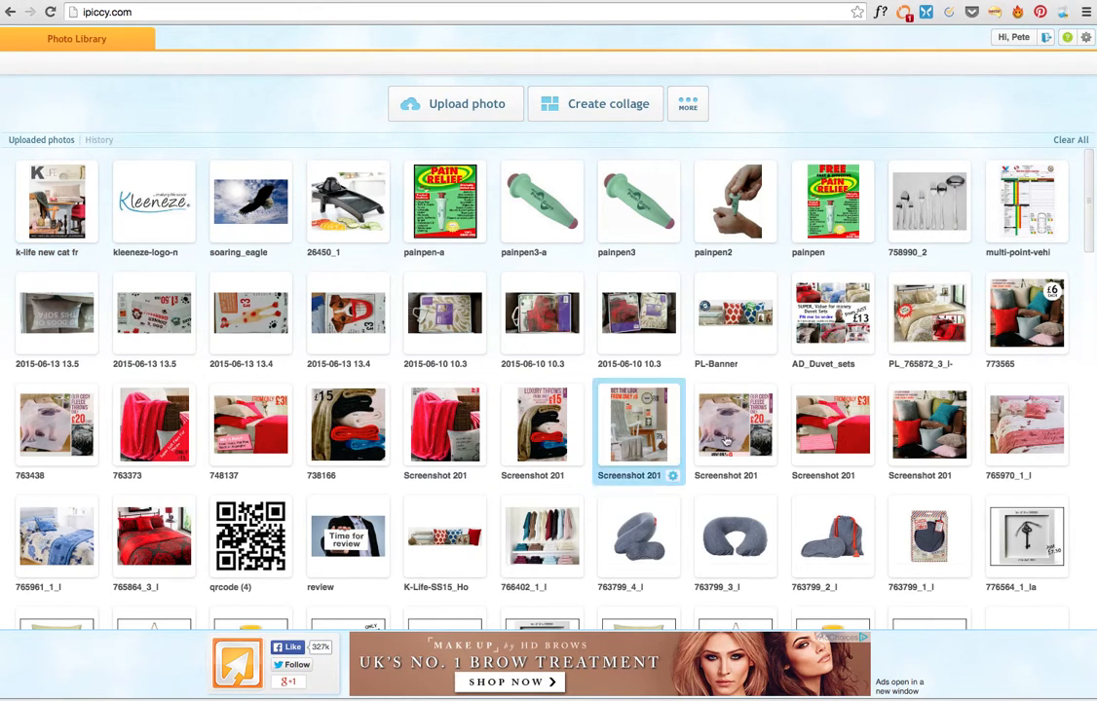
# Step: Open the pug fleece throws screenshot from the uploaded photos and preview Fix Image on it without applying it
pyautogui.click(729, 436)
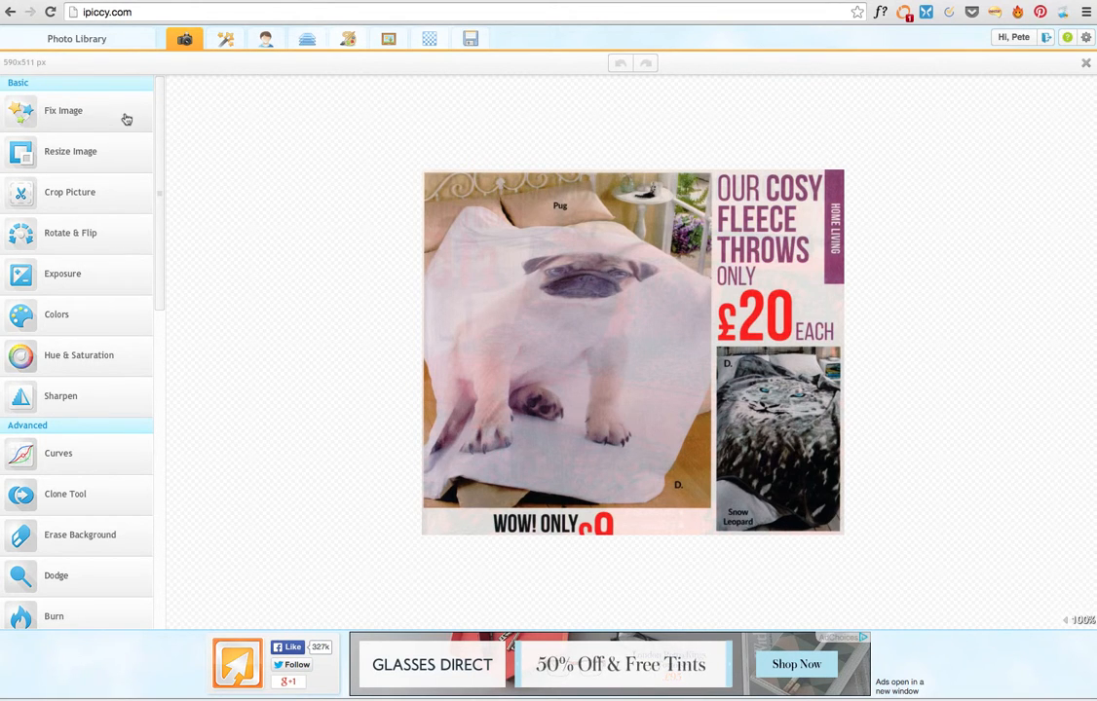
pyautogui.click(63, 111)
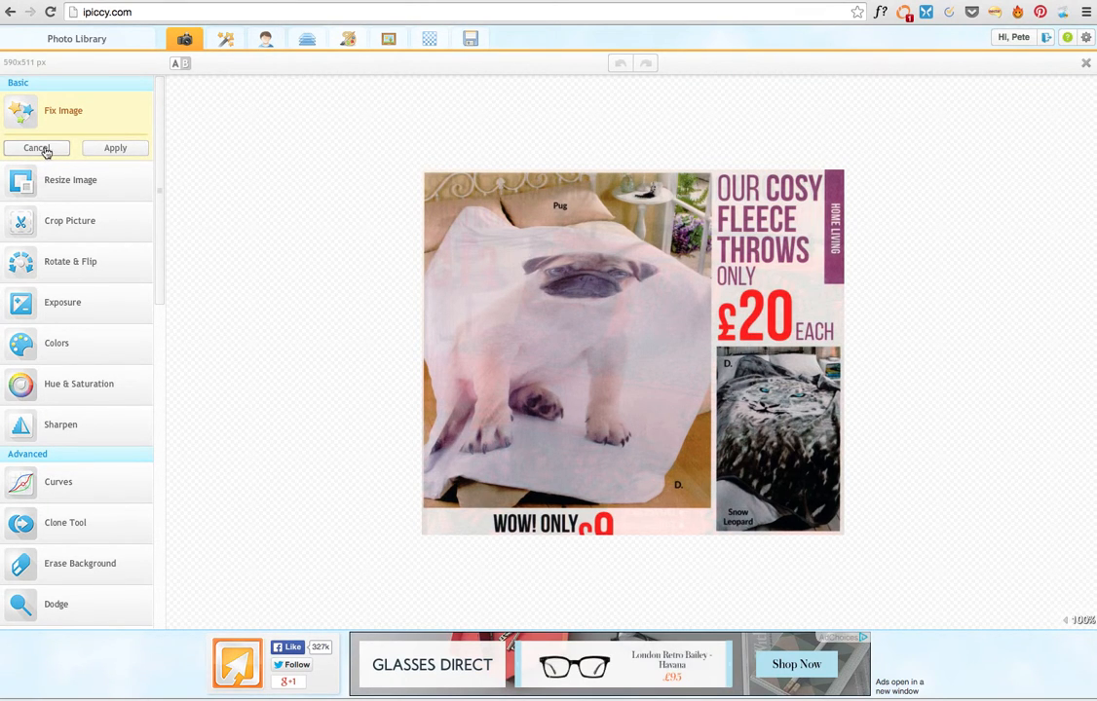
pyautogui.click(41, 148)
# Step: Resize the fleece throws image to 472 px wide with its proportions constrained
pyautogui.click(77, 152)
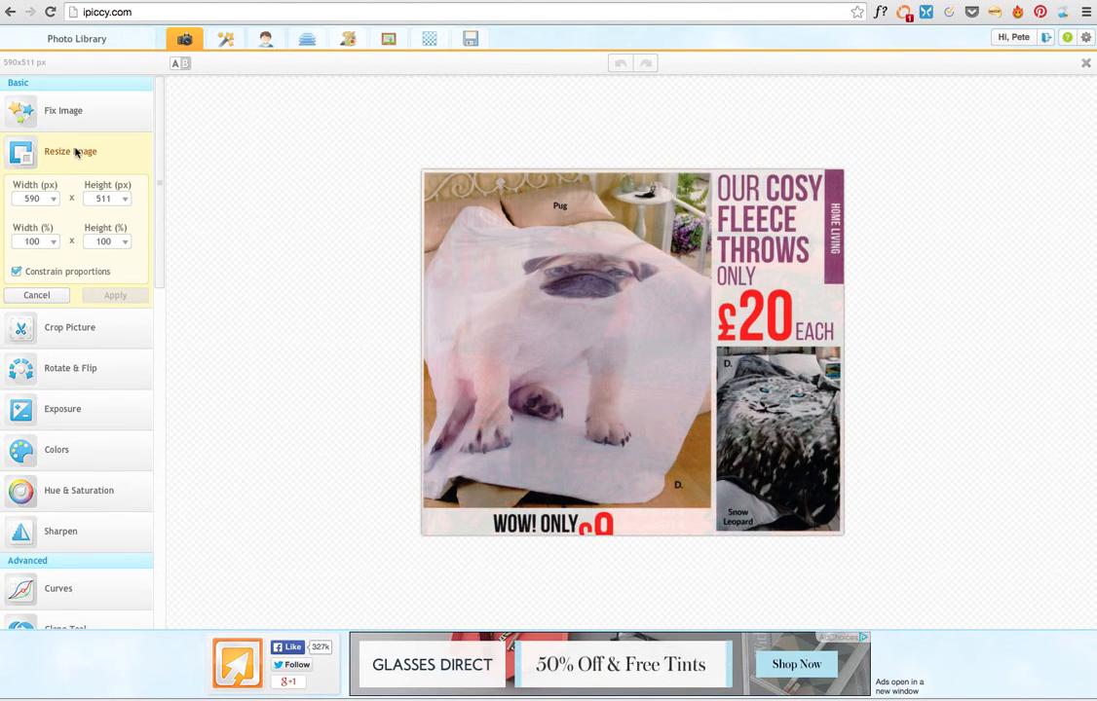
pyautogui.moveTo(43, 199); pyautogui.dragTo(9, 199)
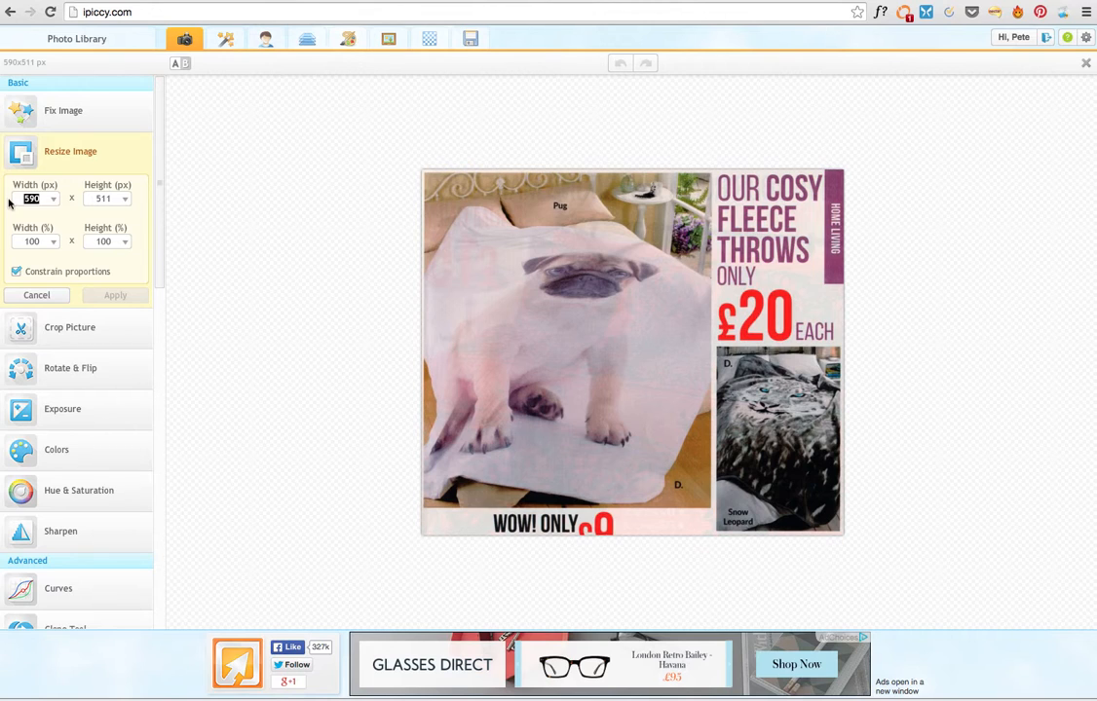
pyautogui.write('47')
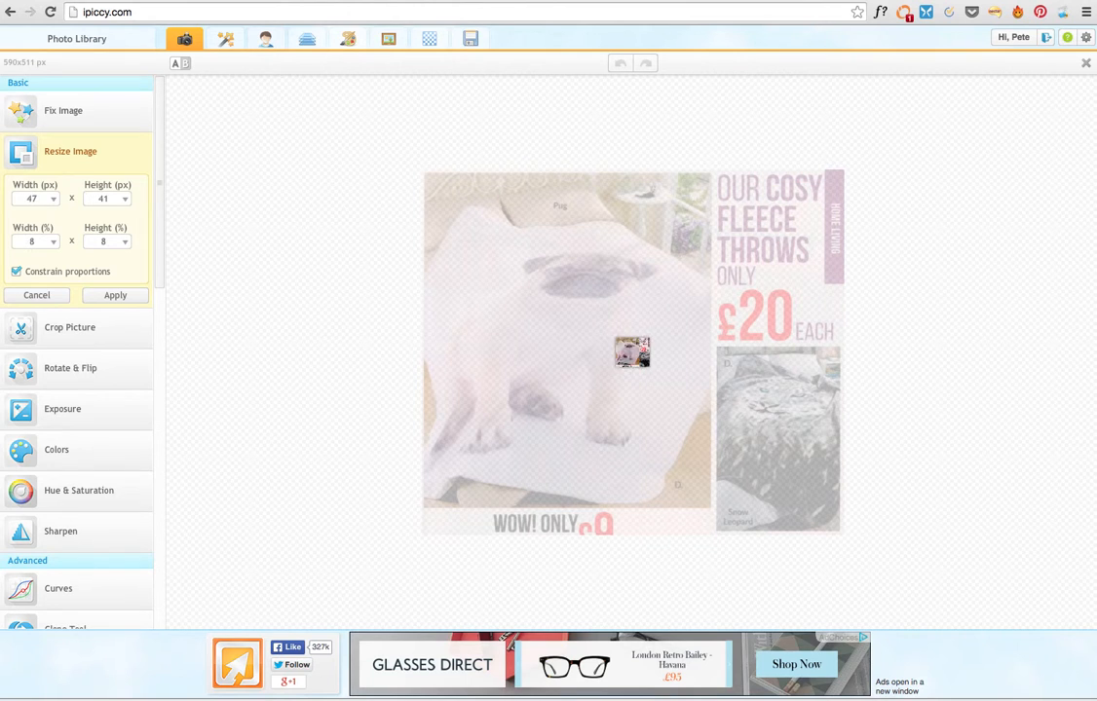
pyautogui.write('2')
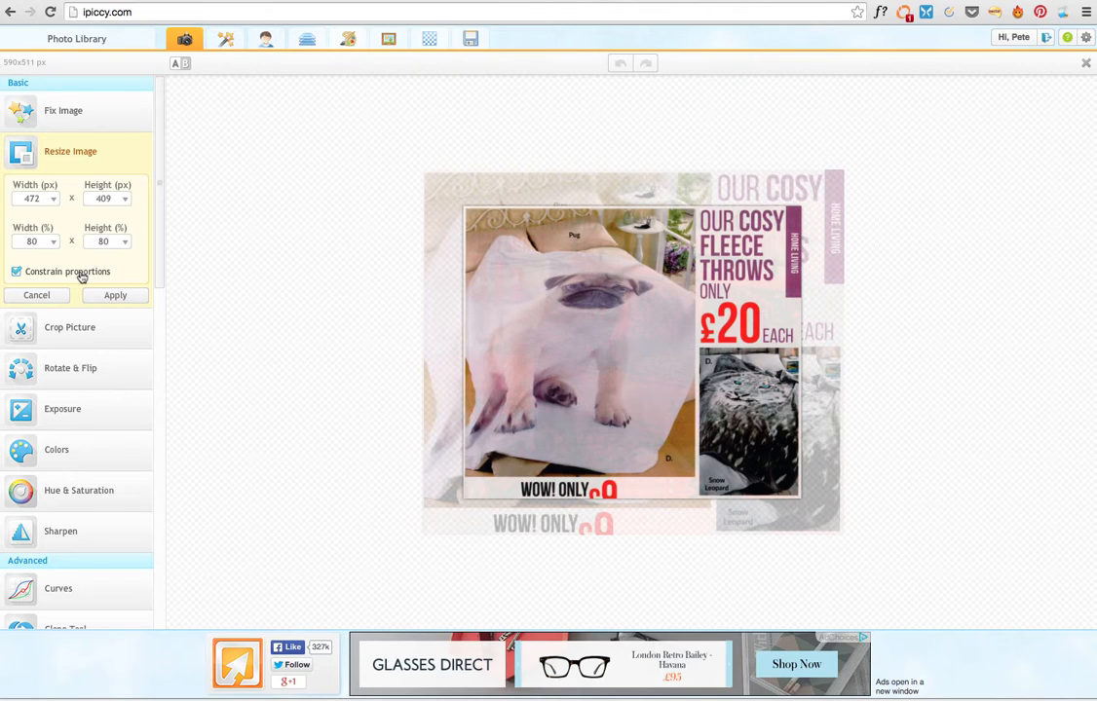
pyautogui.click(115, 296)
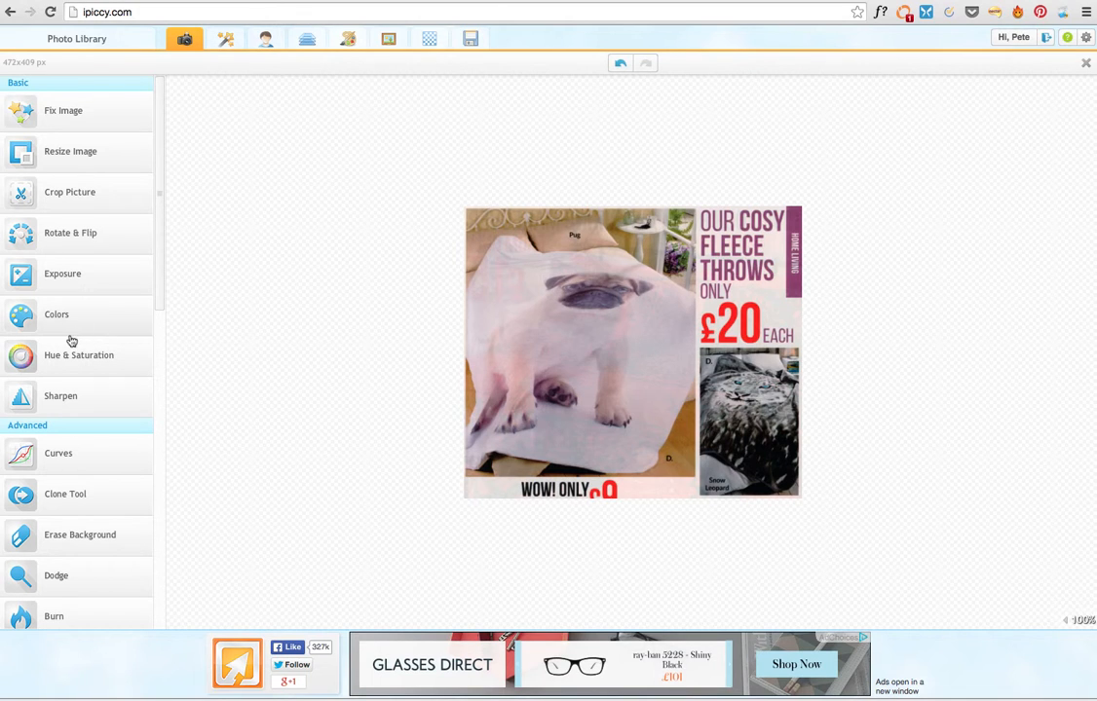
pyautogui.click(66, 240)
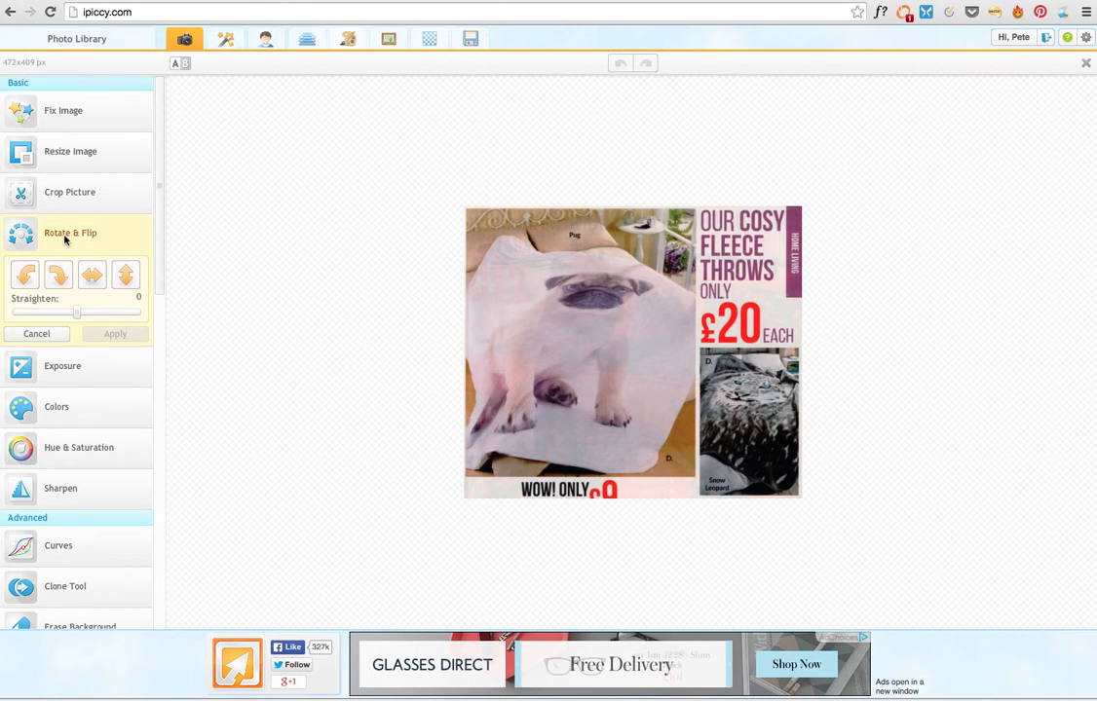
pyautogui.click(95, 278)
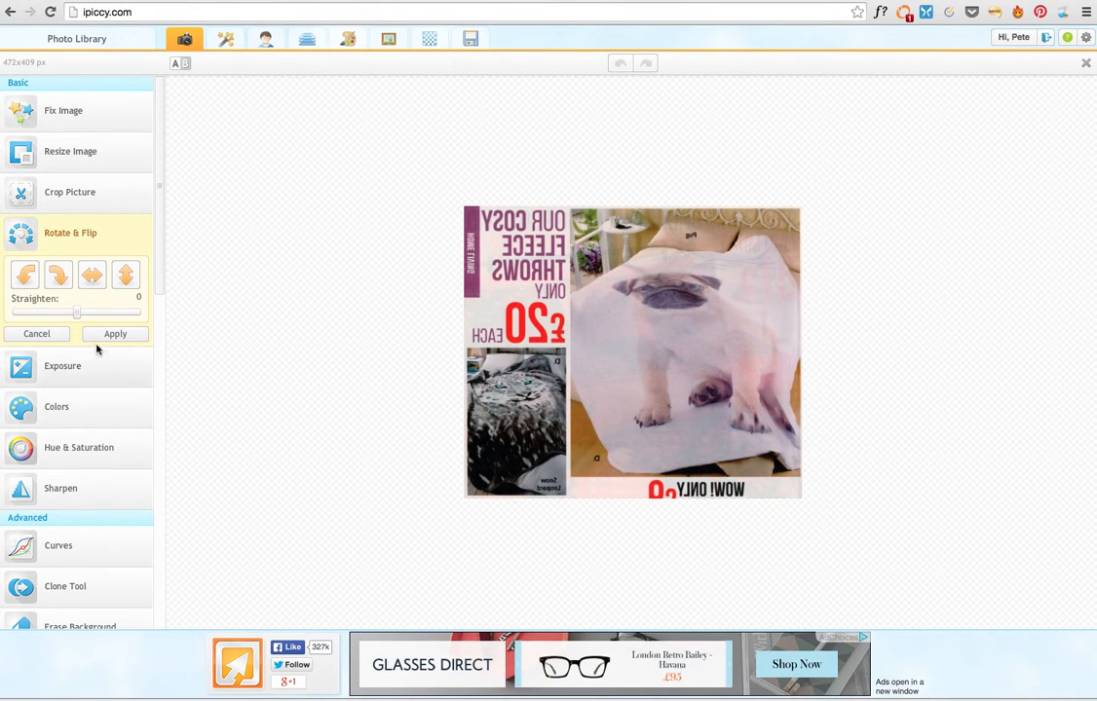
pyautogui.click(36, 334)
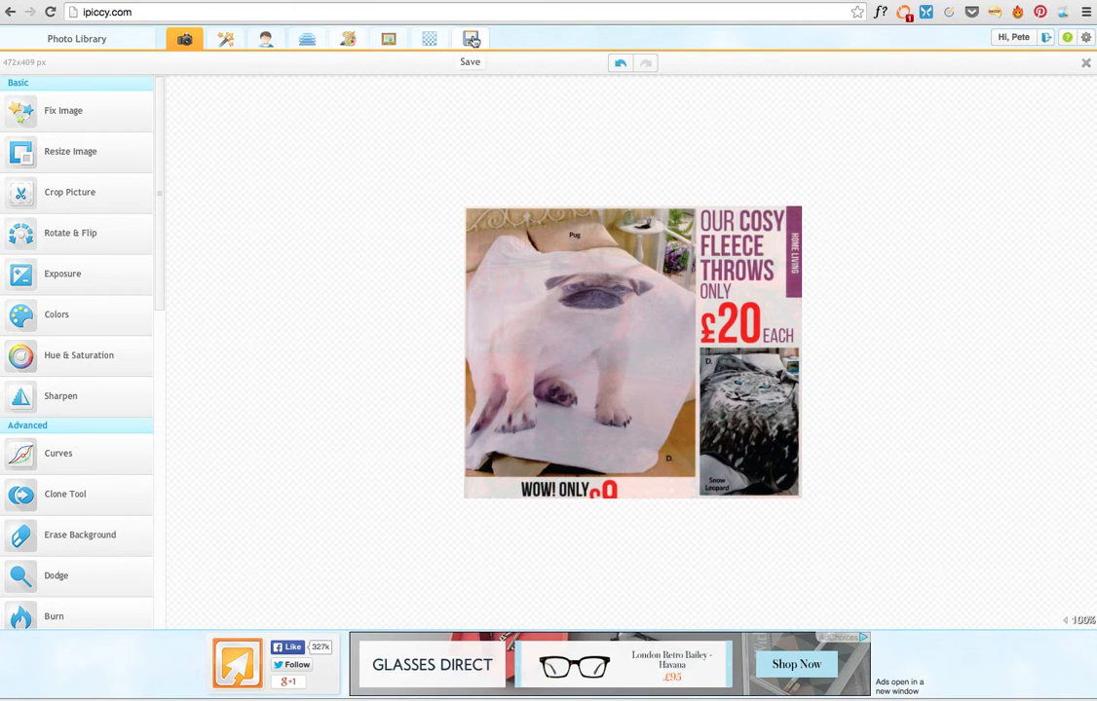
# Step: Add a red lips sticker as a new layer and place it over the pillow in the image's upper-left area
pyautogui.click(308, 42)
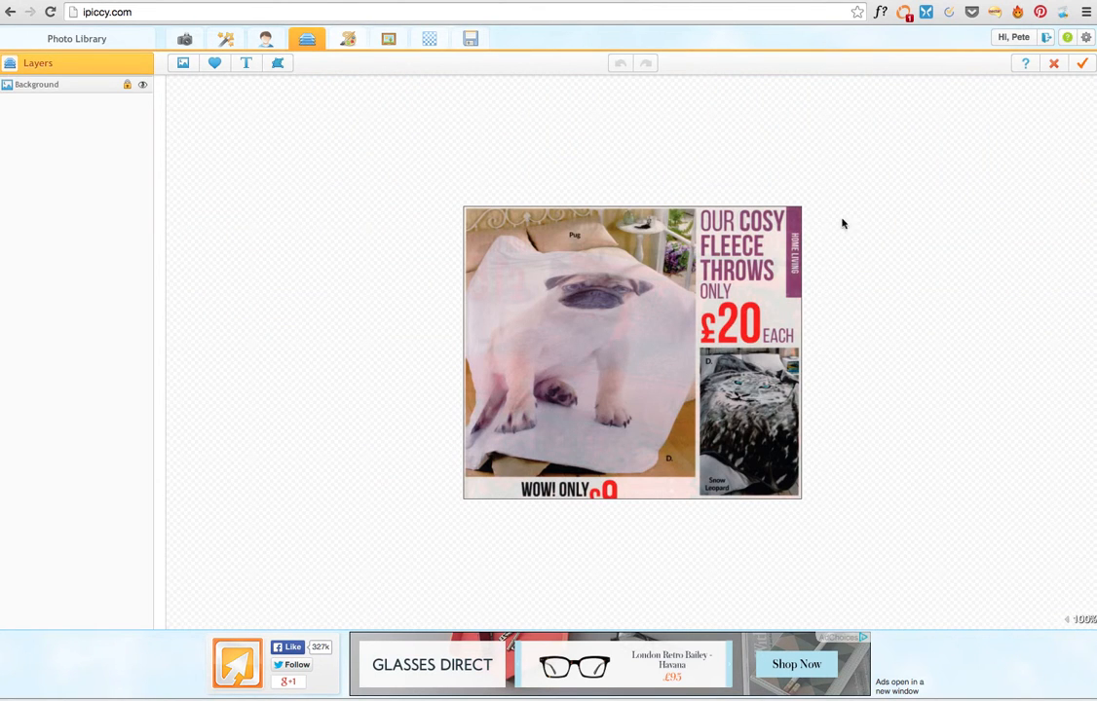
pyautogui.click(37, 87)
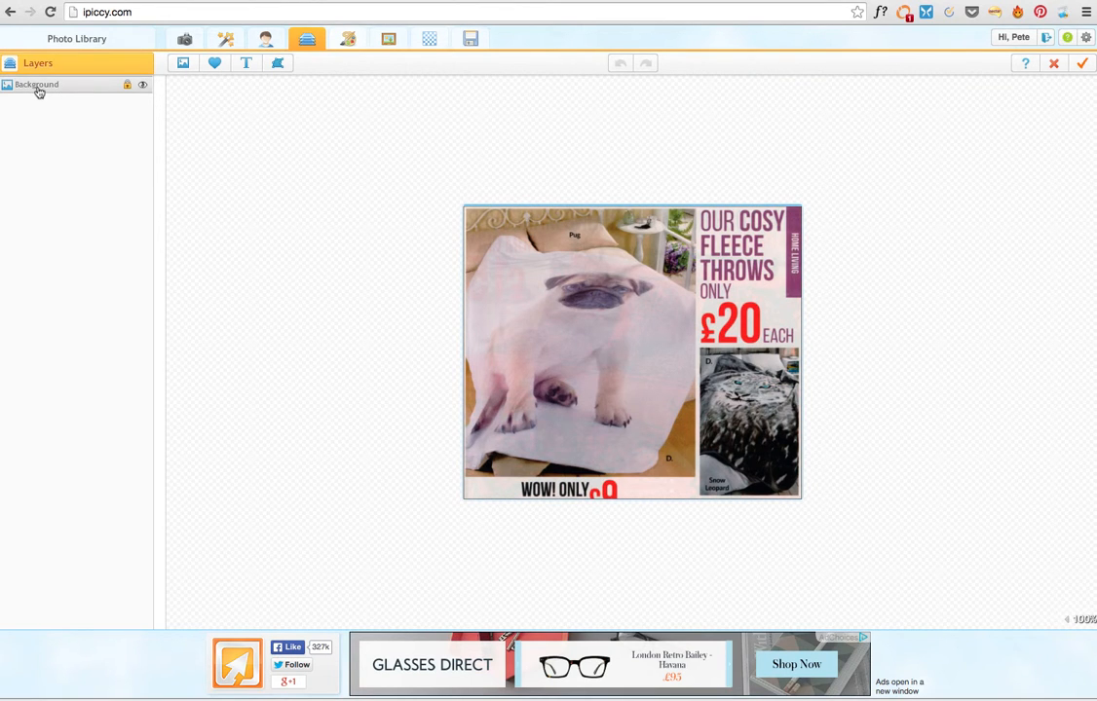
pyautogui.click(215, 64)
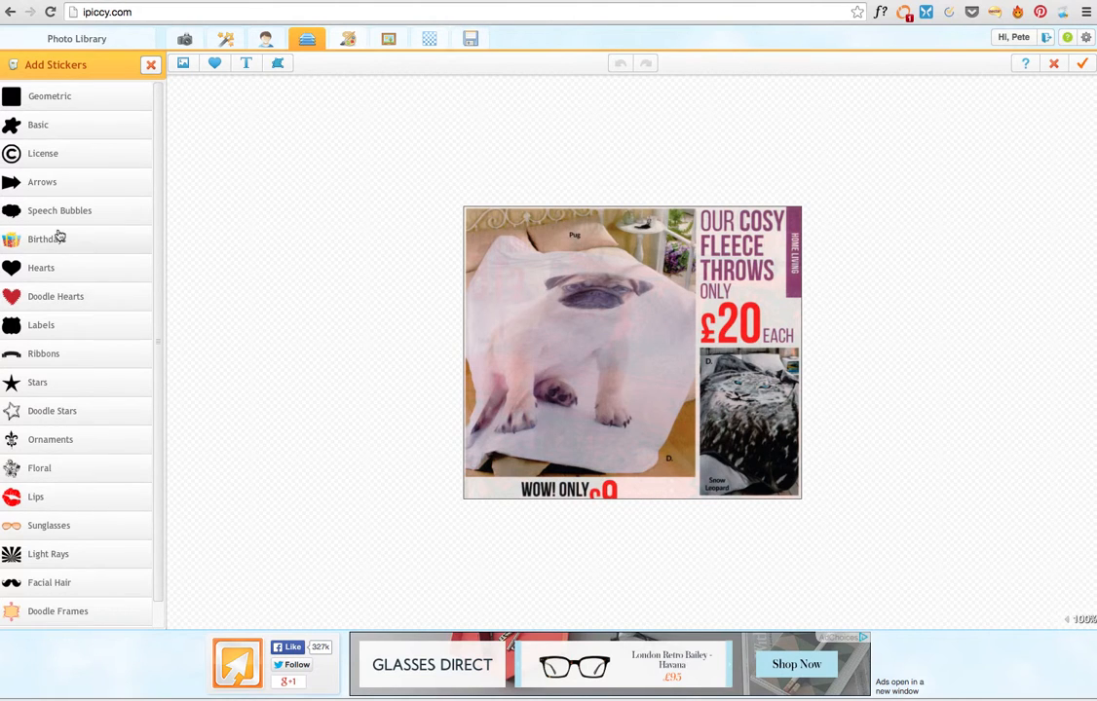
pyautogui.click(26, 498)
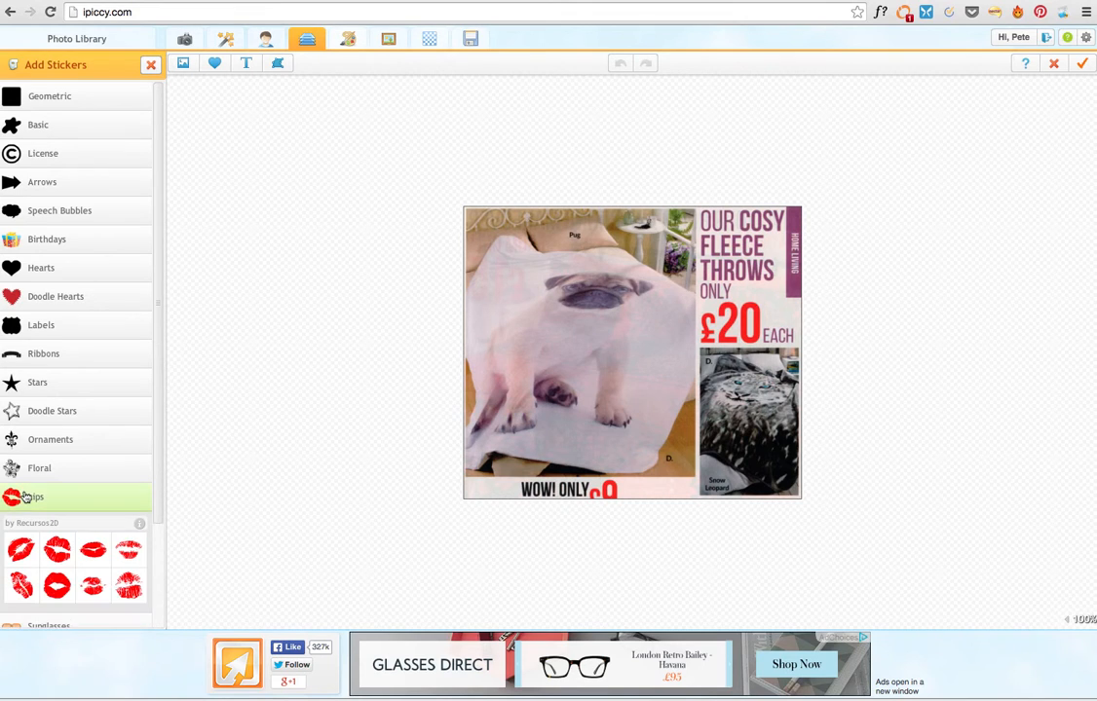
pyautogui.click(56, 549)
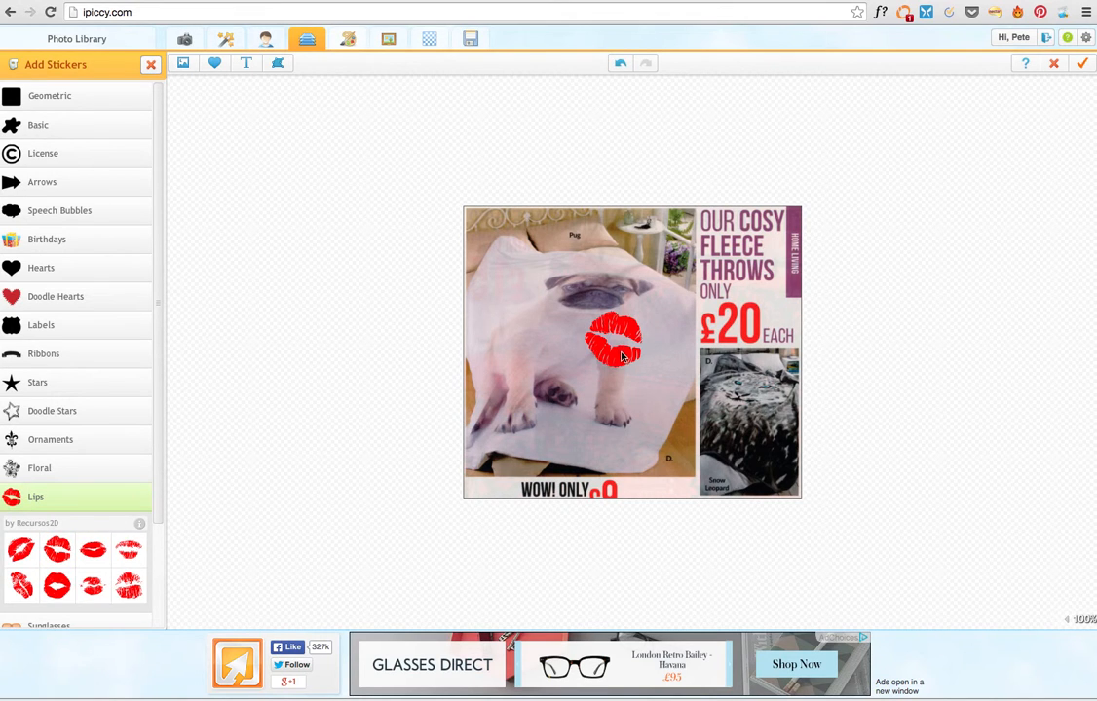
pyautogui.moveTo(621, 357); pyautogui.dragTo(516, 261)
pyautogui.click(337, 242)
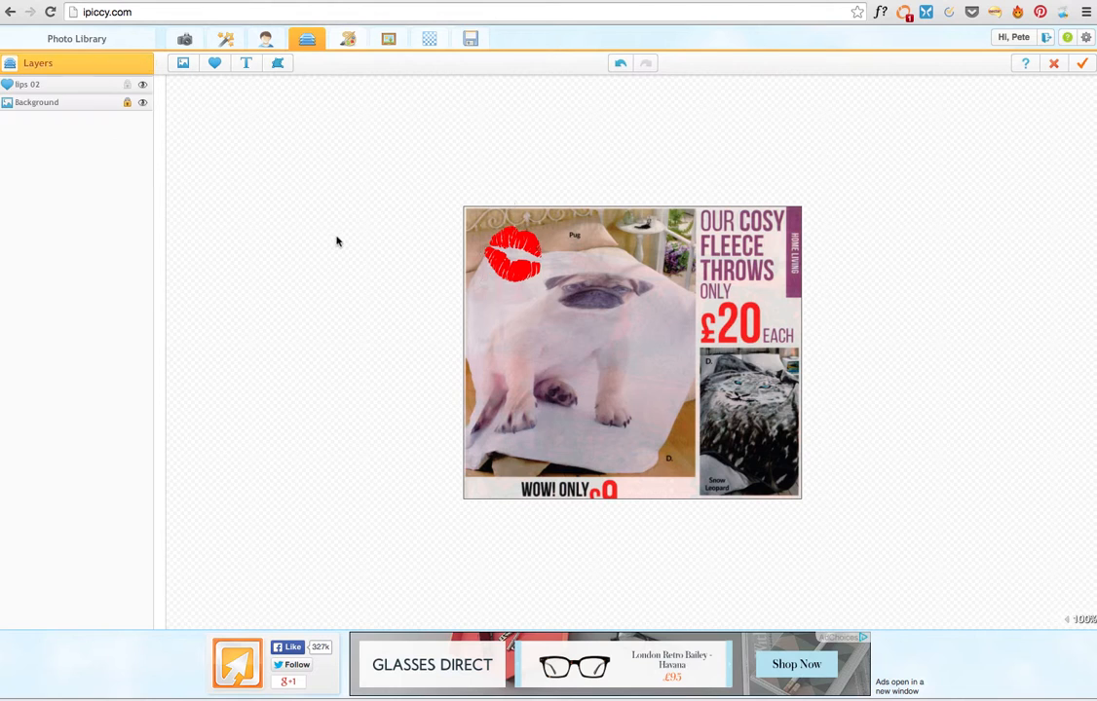
# Step: Add a text layer reading "Wow" to the fleece throws image
pyautogui.click(247, 65)
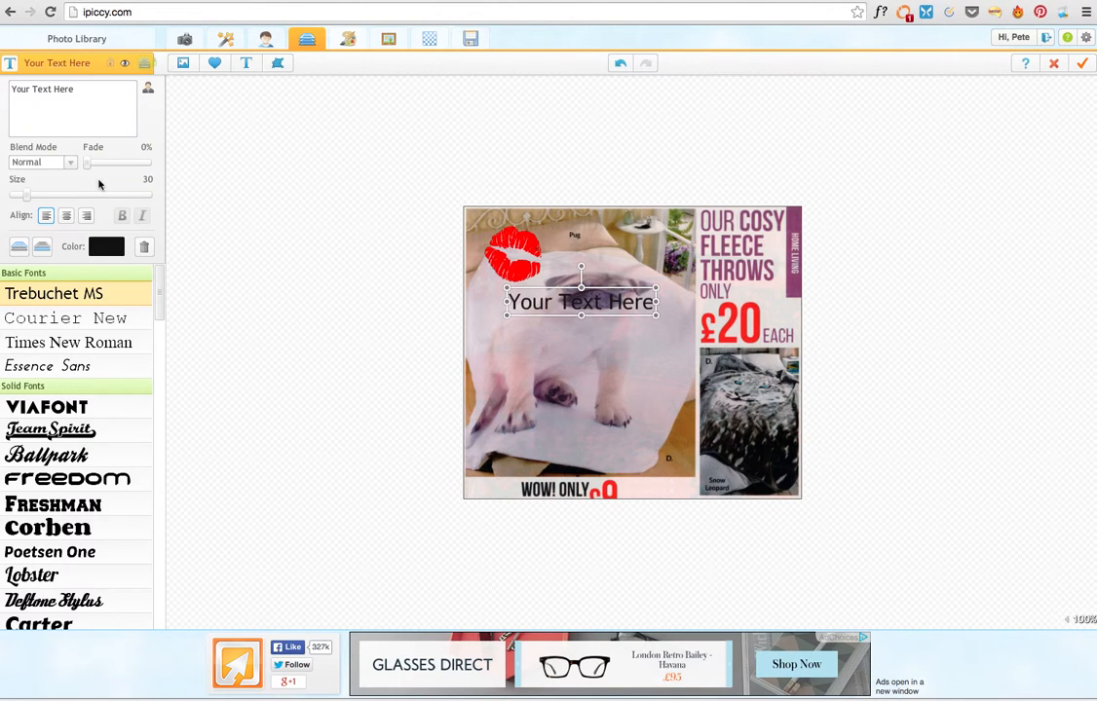
pyautogui.tripleClick(78, 84)
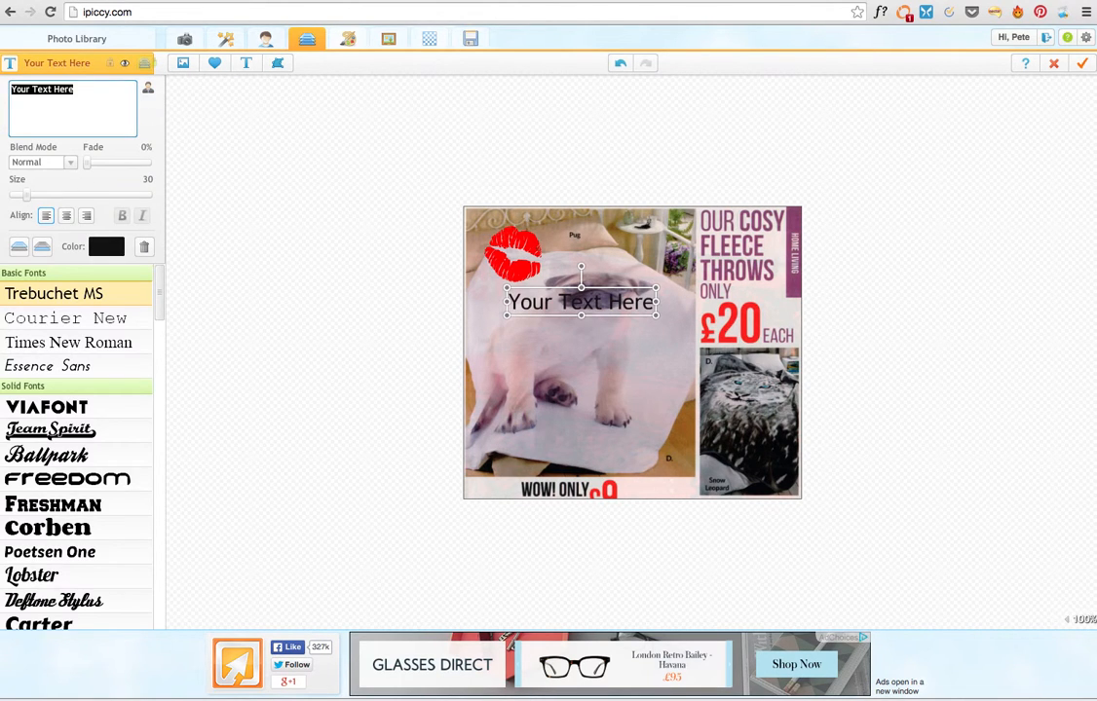
pyautogui.write('Wow')
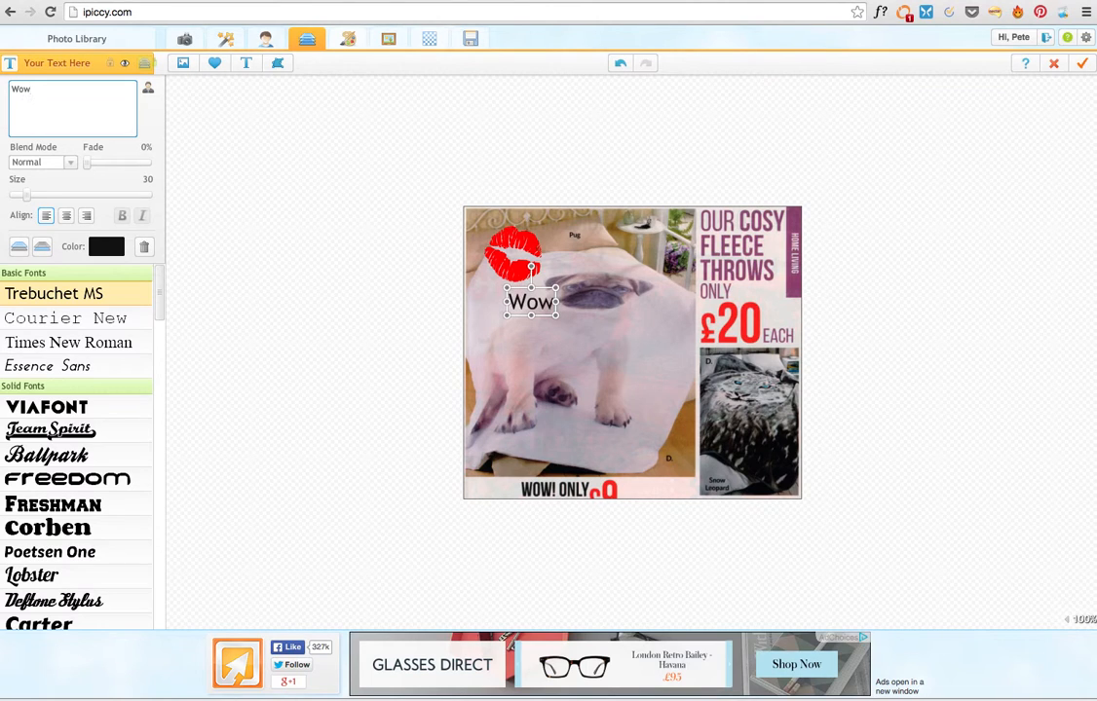
# Step: Complete the text as "Wow, great duvet set" and place it slanting upwards across the white pug throw
pyautogui.write(', great')
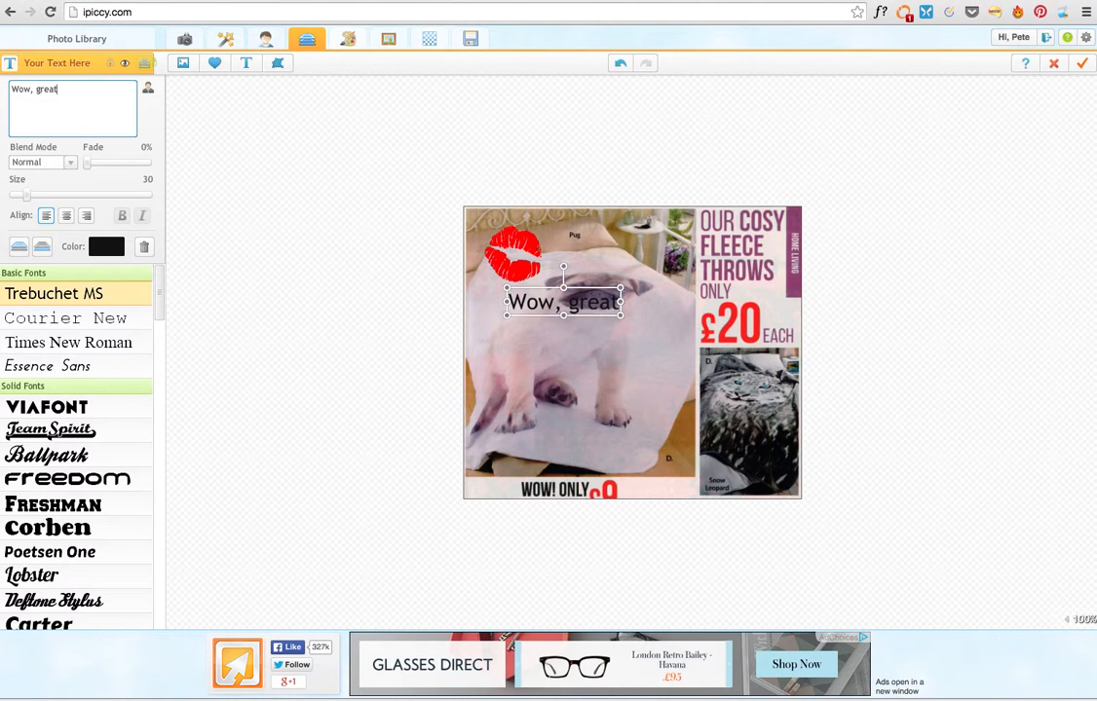
pyautogui.write(' du')
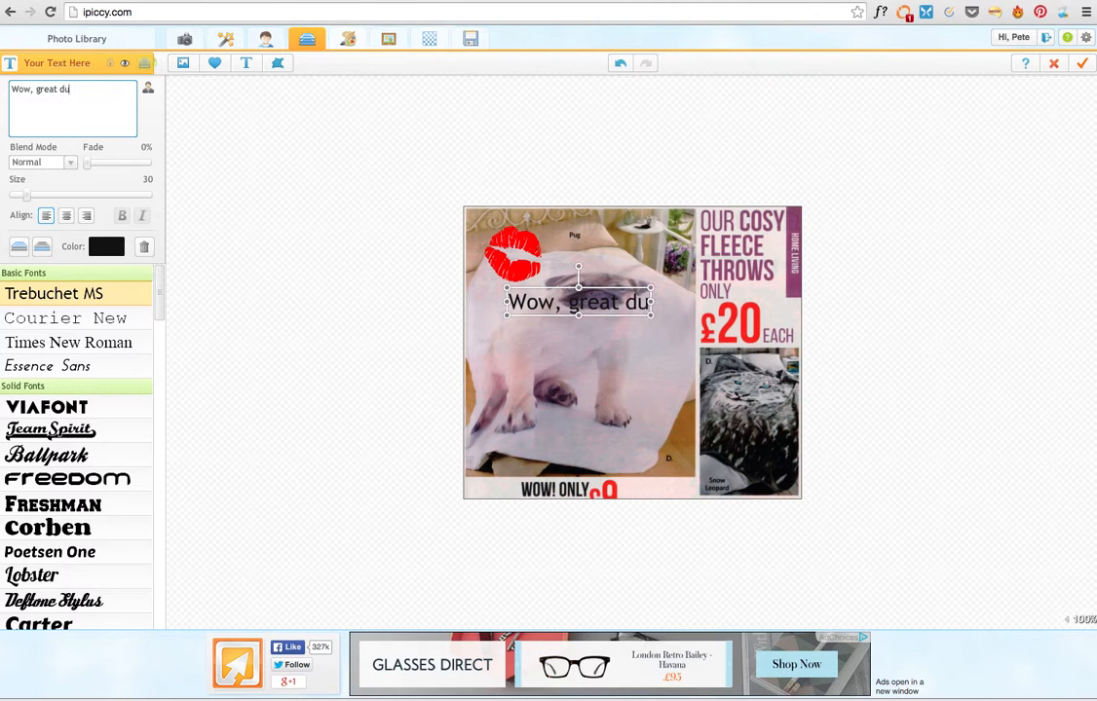
pyautogui.write('vet set')
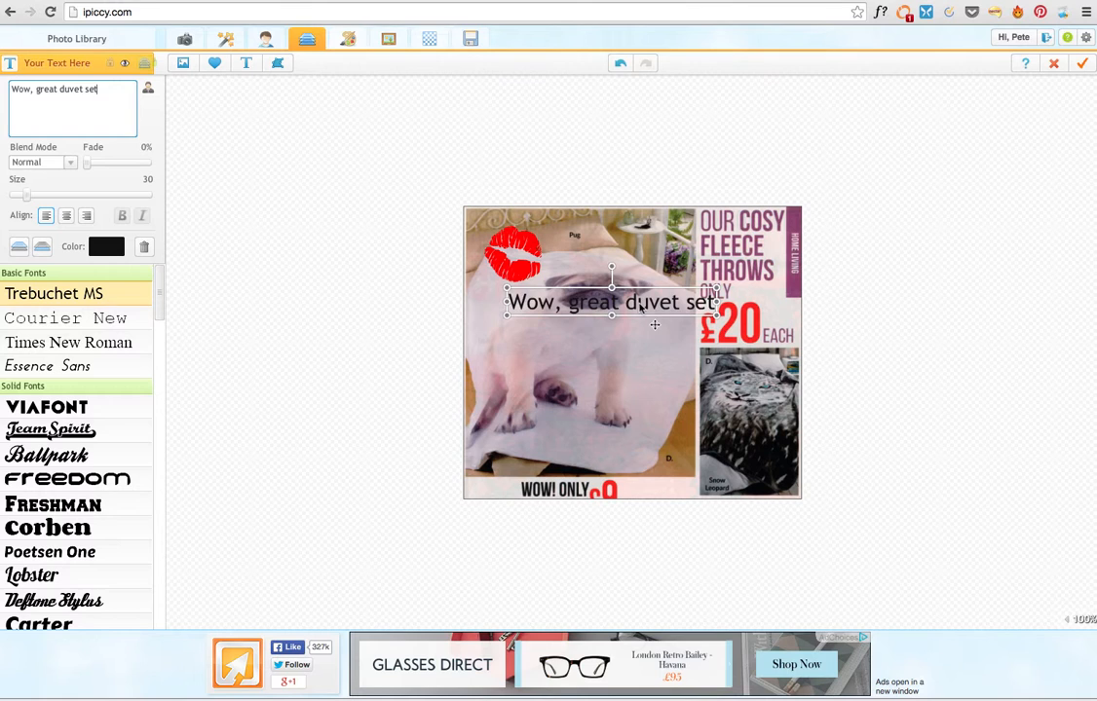
pyautogui.moveTo(640, 308); pyautogui.dragTo(596, 336)
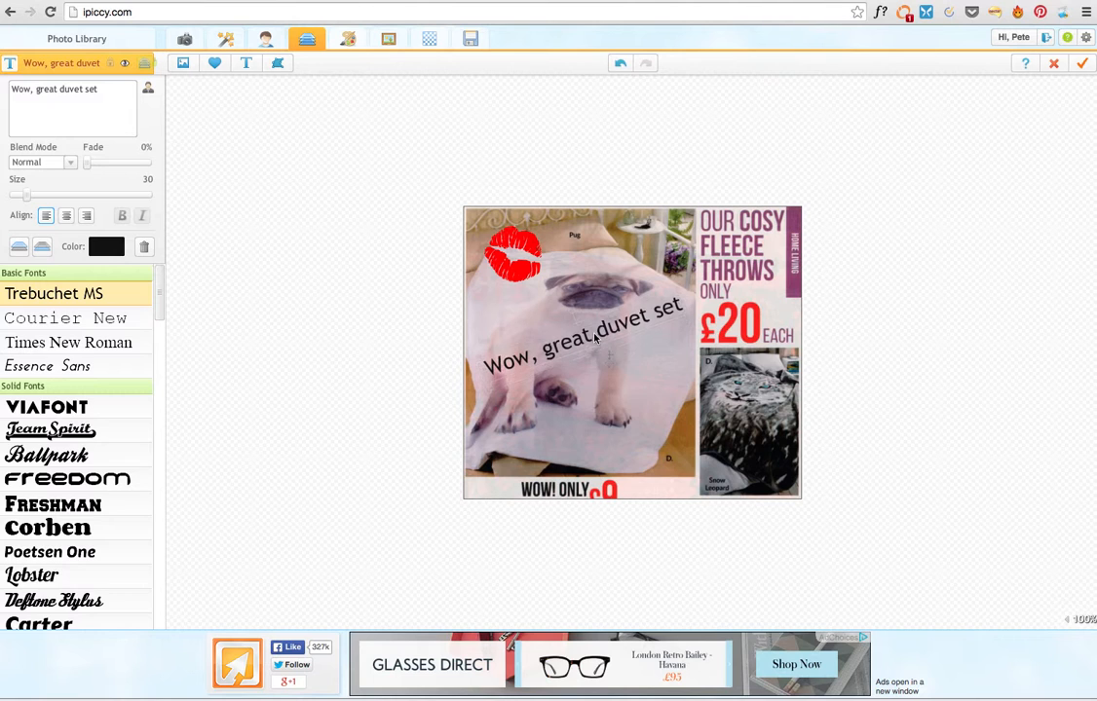
pyautogui.click(660, 394)
# Step: Try white and then the purple sampled from the HOME LIVING strip as the colour of the slanted text
pyautogui.click(577, 338)
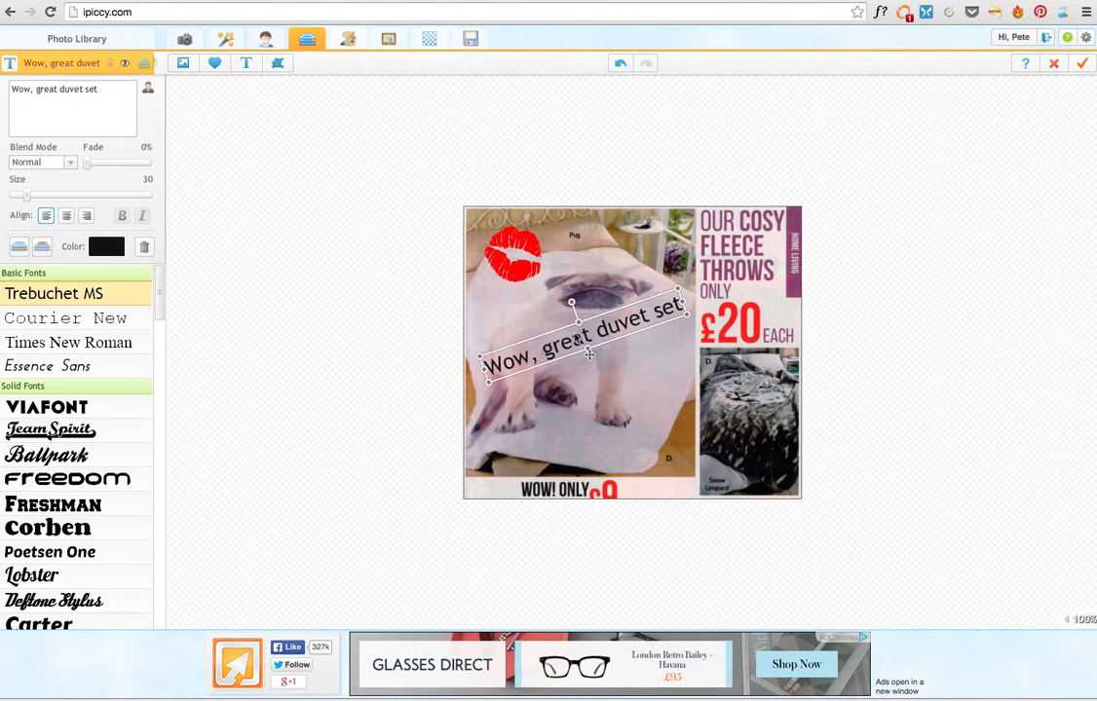
pyautogui.click(107, 248)
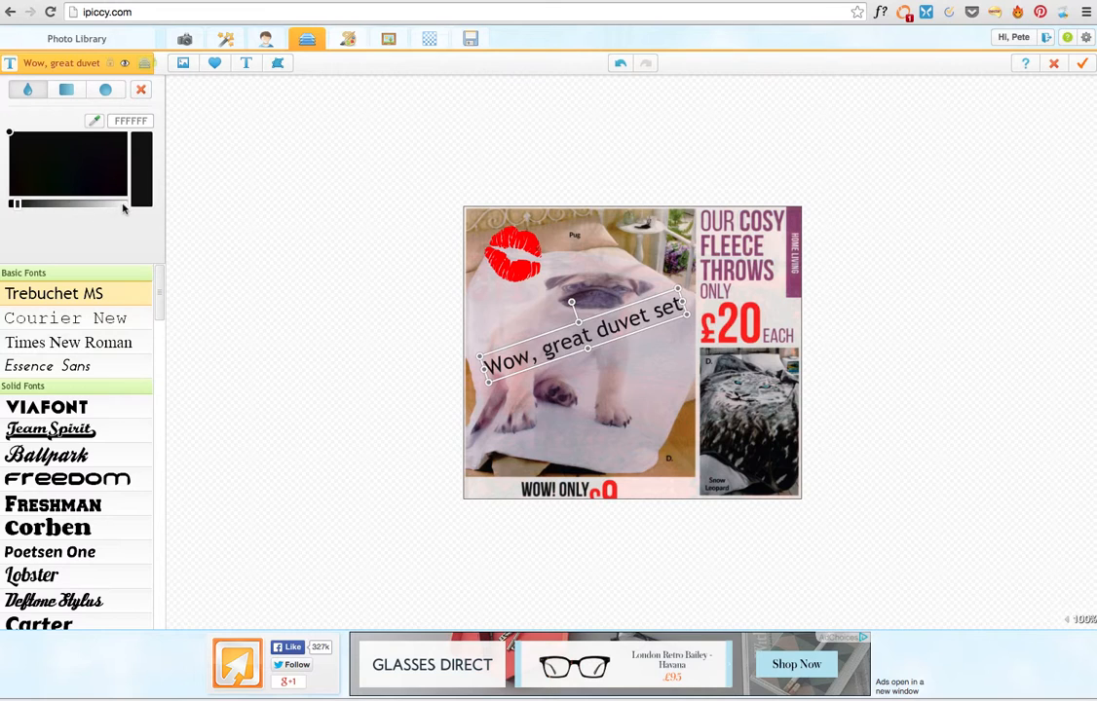
pyautogui.click(123, 204)
pyautogui.click(92, 123)
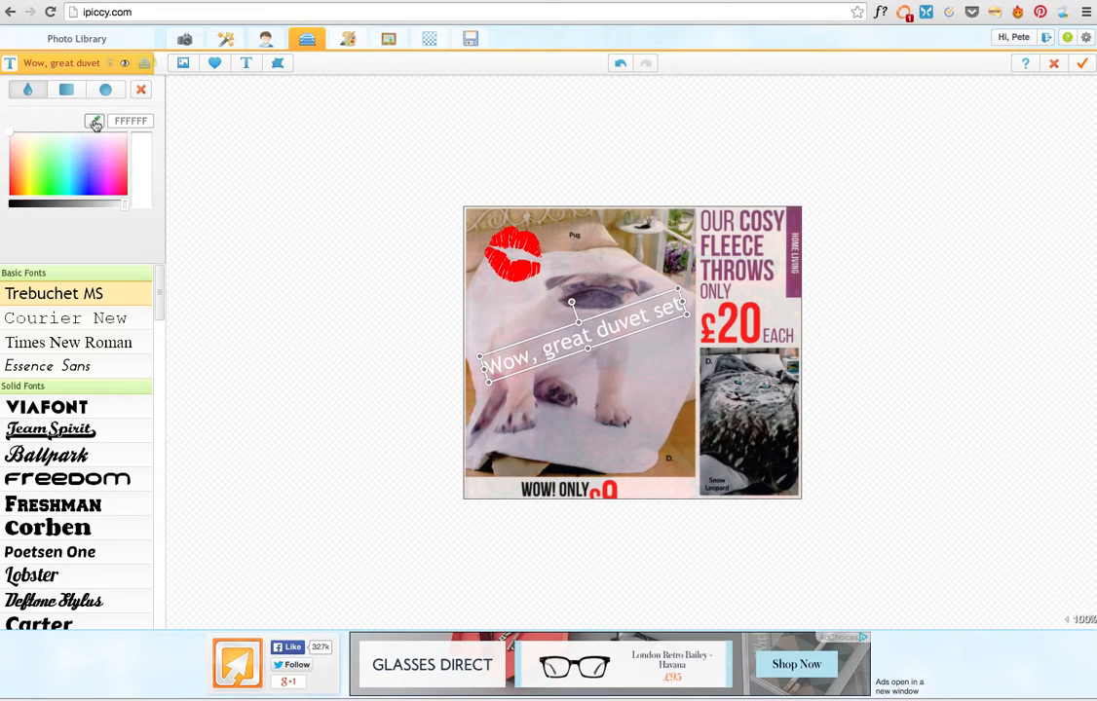
pyautogui.click(795, 292)
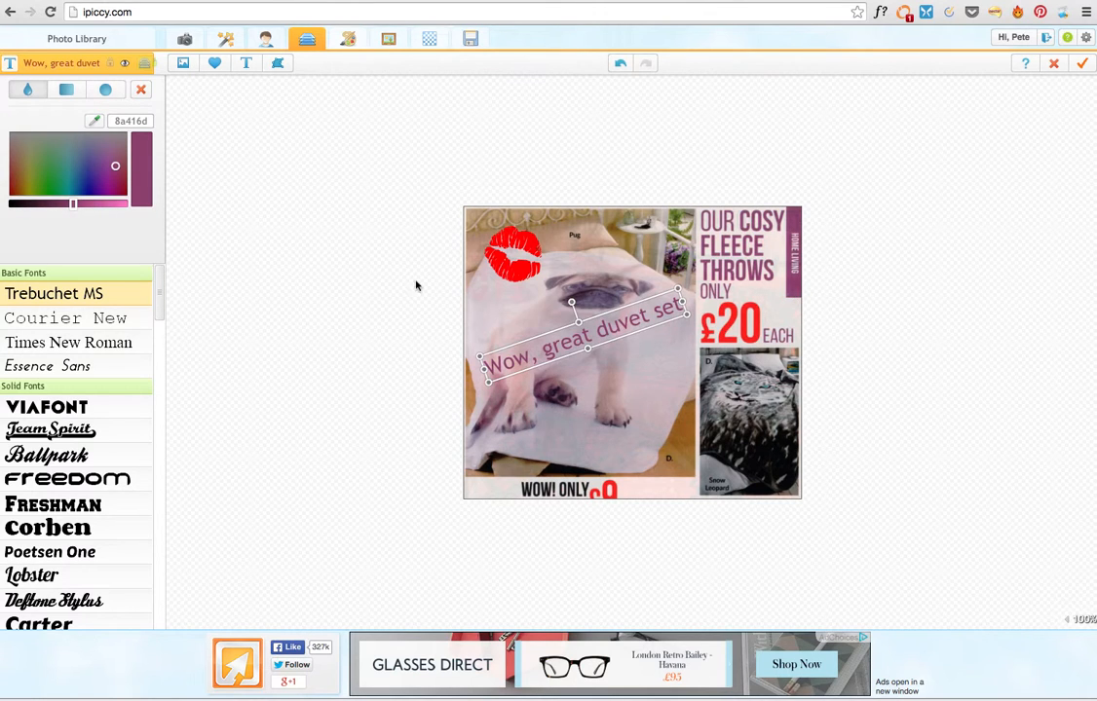
# Step: Recolour the slanted text with the red sampled from the £20 price and deselect it
pyautogui.click(94, 120)
pyautogui.click(742, 324)
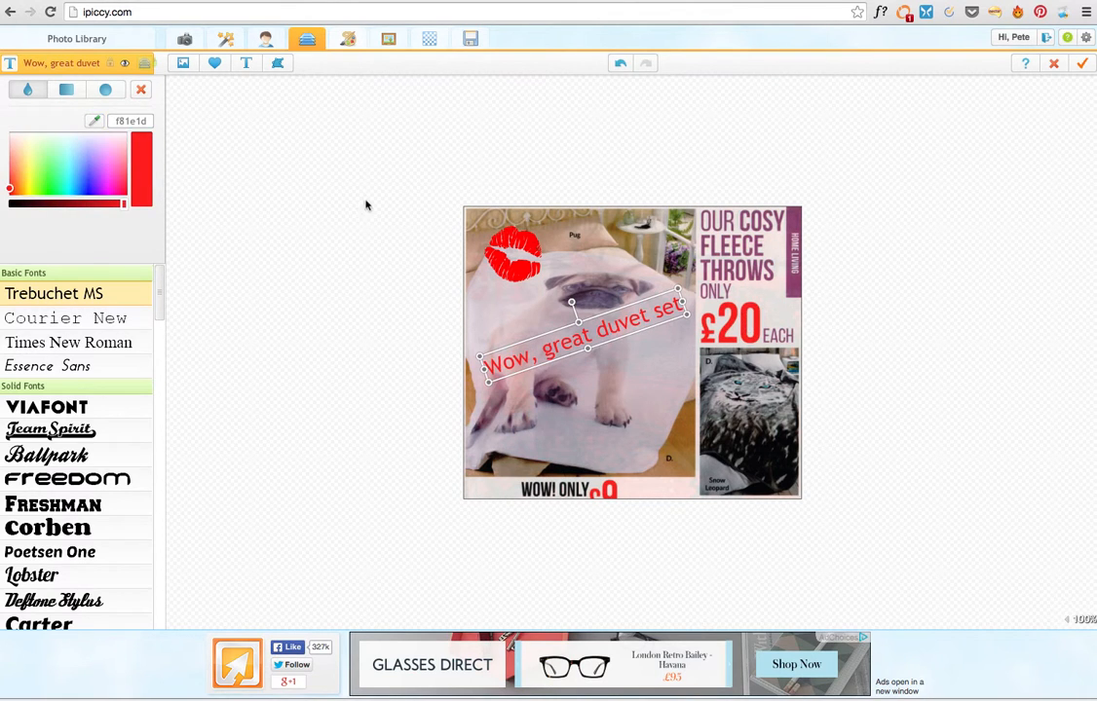
pyautogui.click(410, 212)
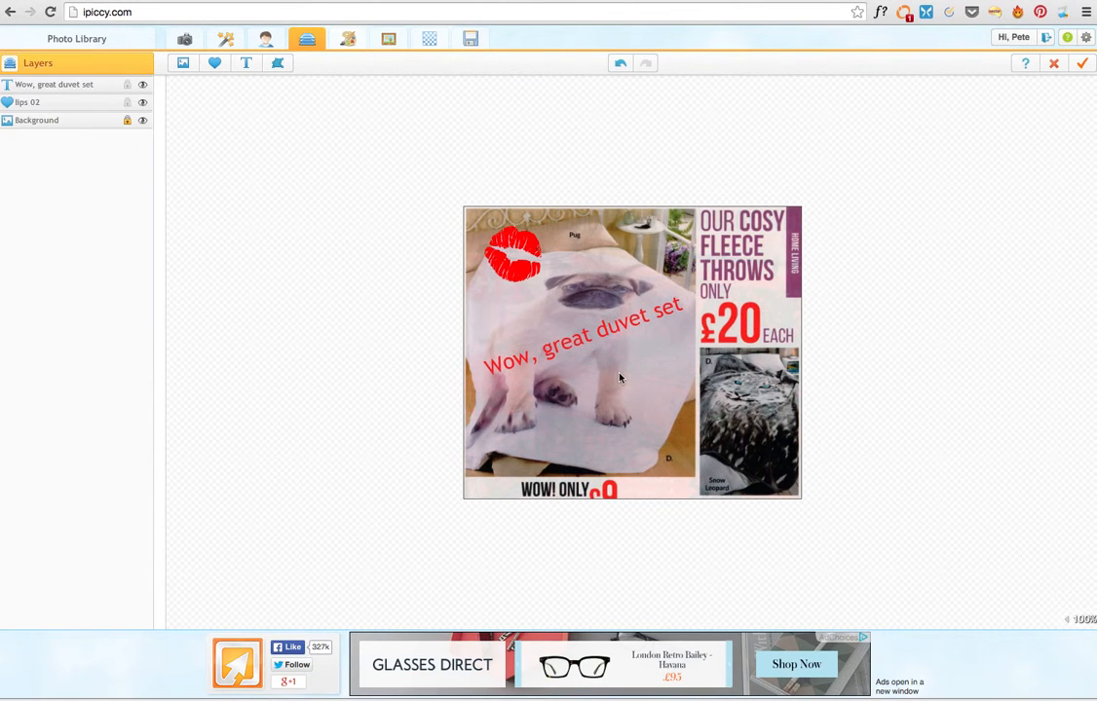
# Step: Add a geometric square sticker and stretch it over the "WOW! ONLY £9" strip along the pug picture's full width
pyautogui.click(215, 63)
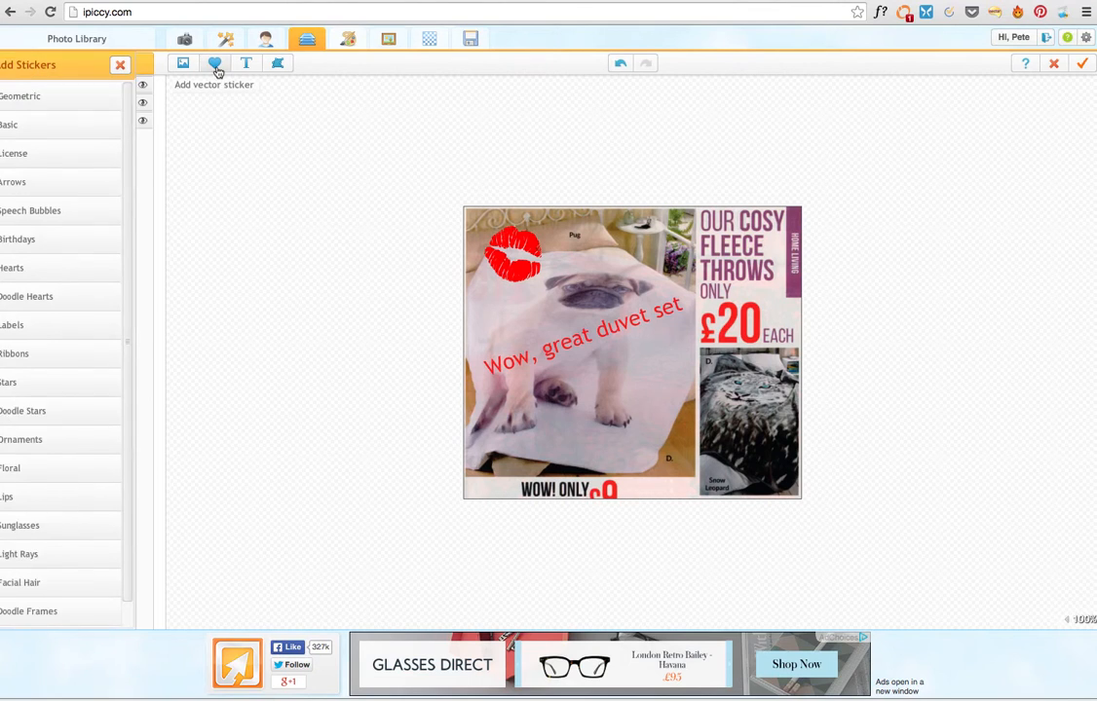
pyautogui.click(46, 94)
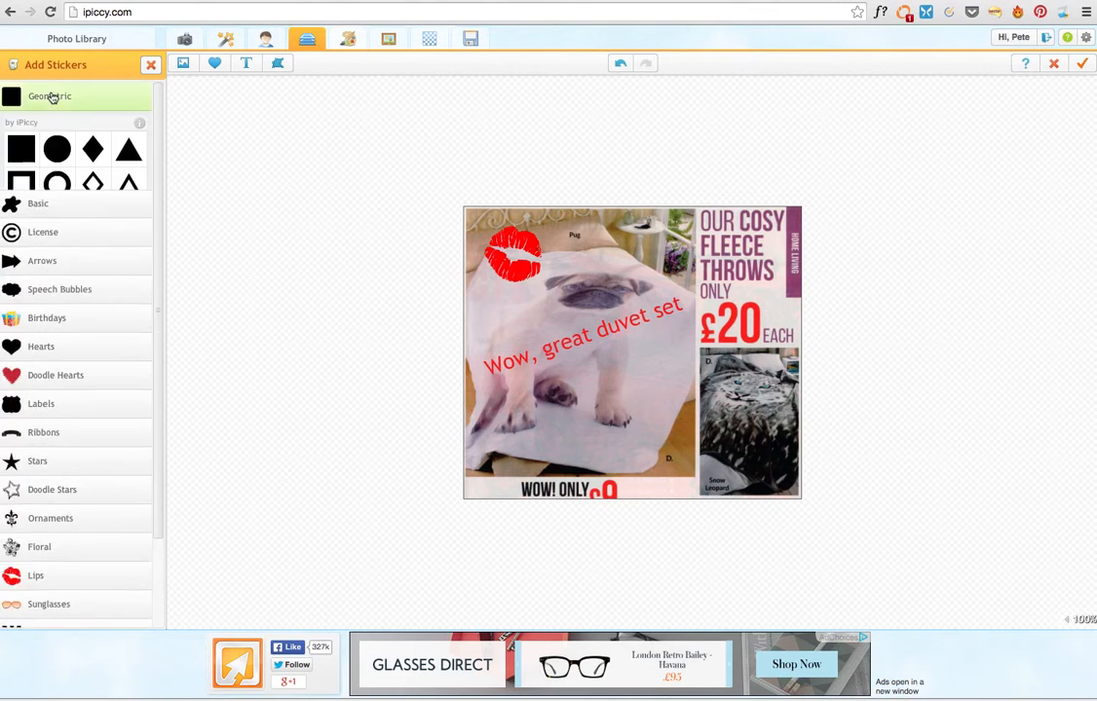
pyautogui.click(24, 150)
pyautogui.moveTo(602, 318); pyautogui.dragTo(669, 510)
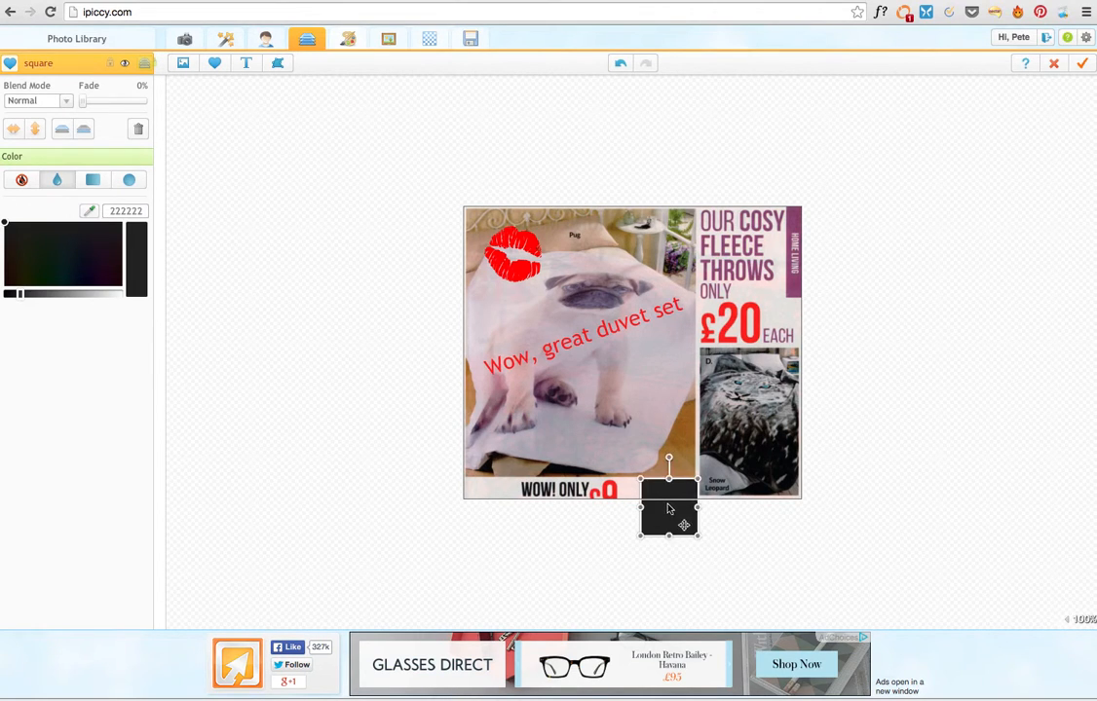
pyautogui.moveTo(640, 514); pyautogui.dragTo(467, 516)
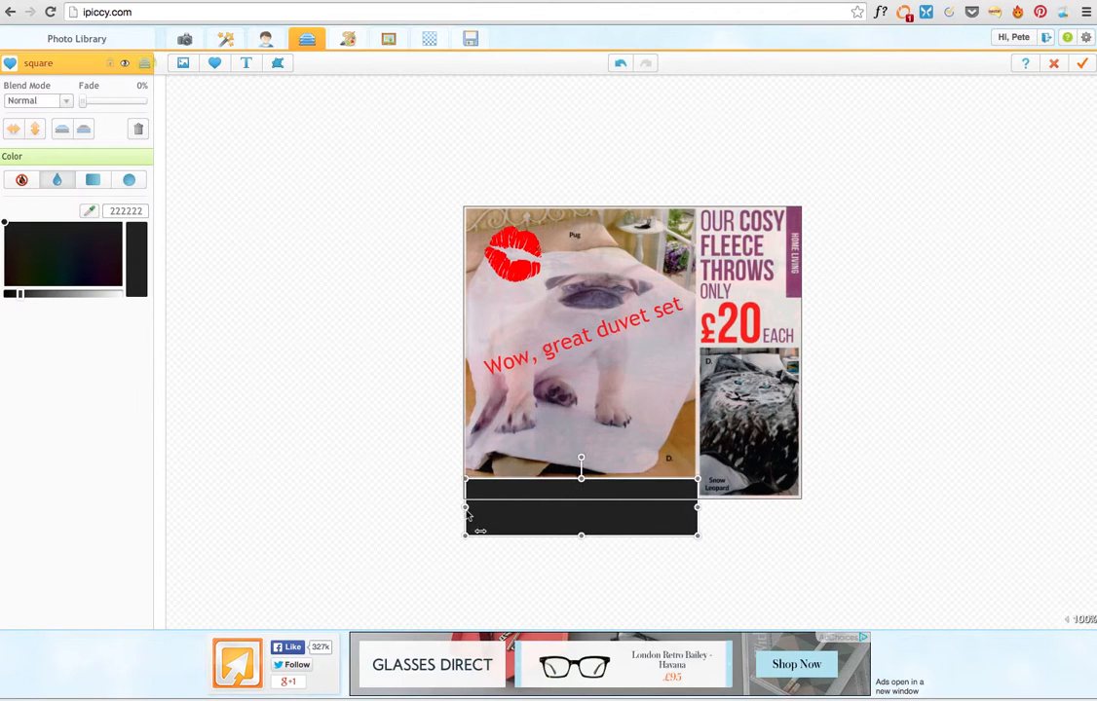
pyautogui.moveTo(699, 513); pyautogui.dragTo(697, 513)
# Step: Colour the stretched square white (FFFFFF) and apply the layers to the image
pyautogui.click(121, 296)
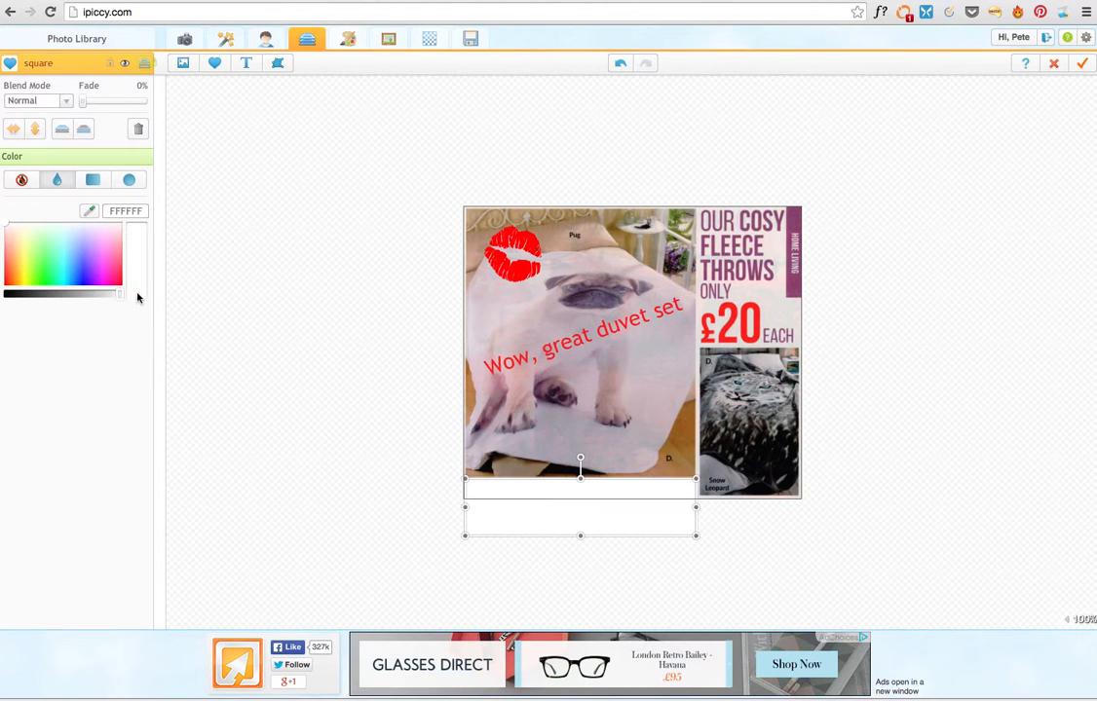
pyautogui.click(268, 280)
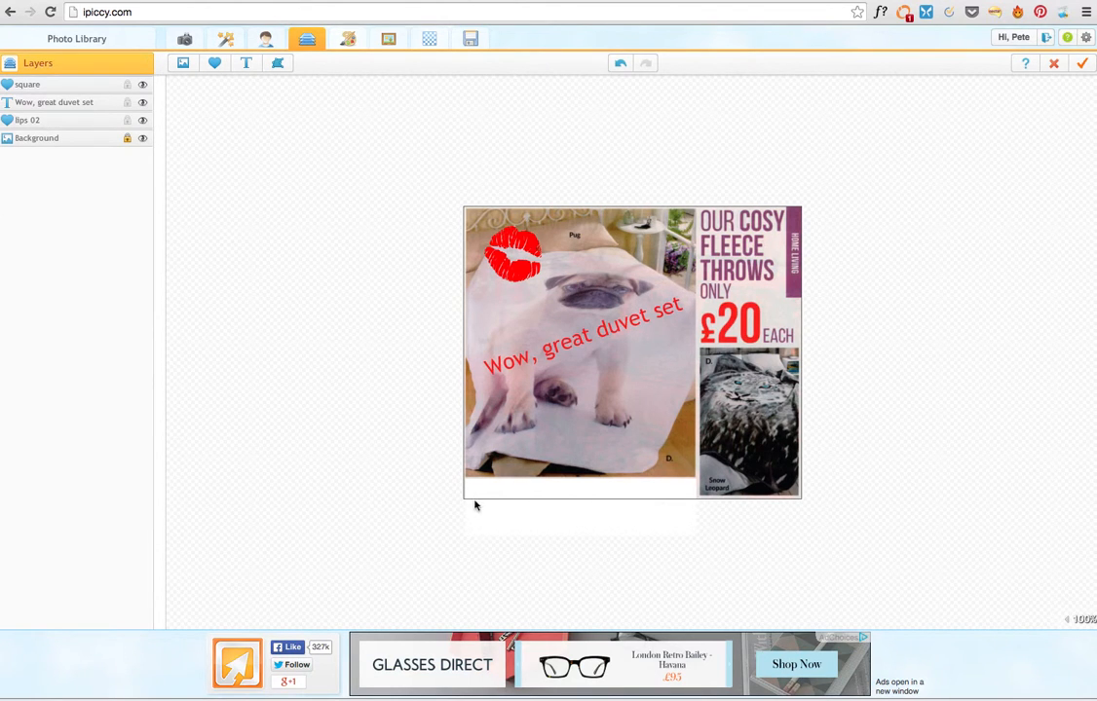
pyautogui.click(582, 531)
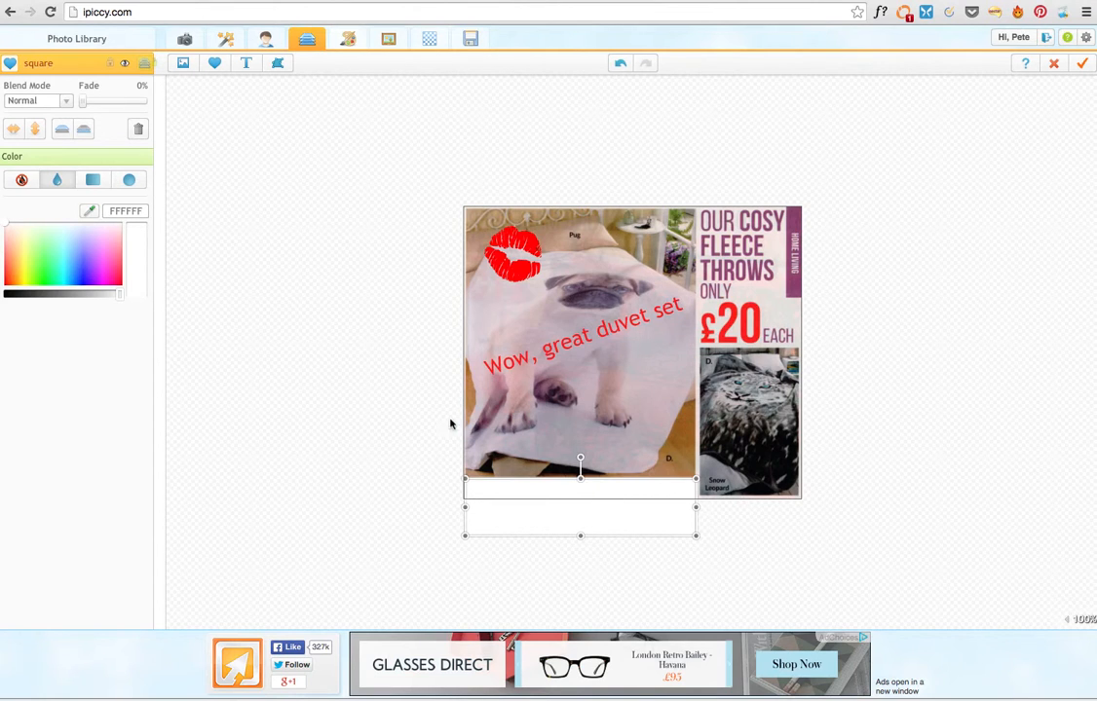
pyautogui.click(526, 492)
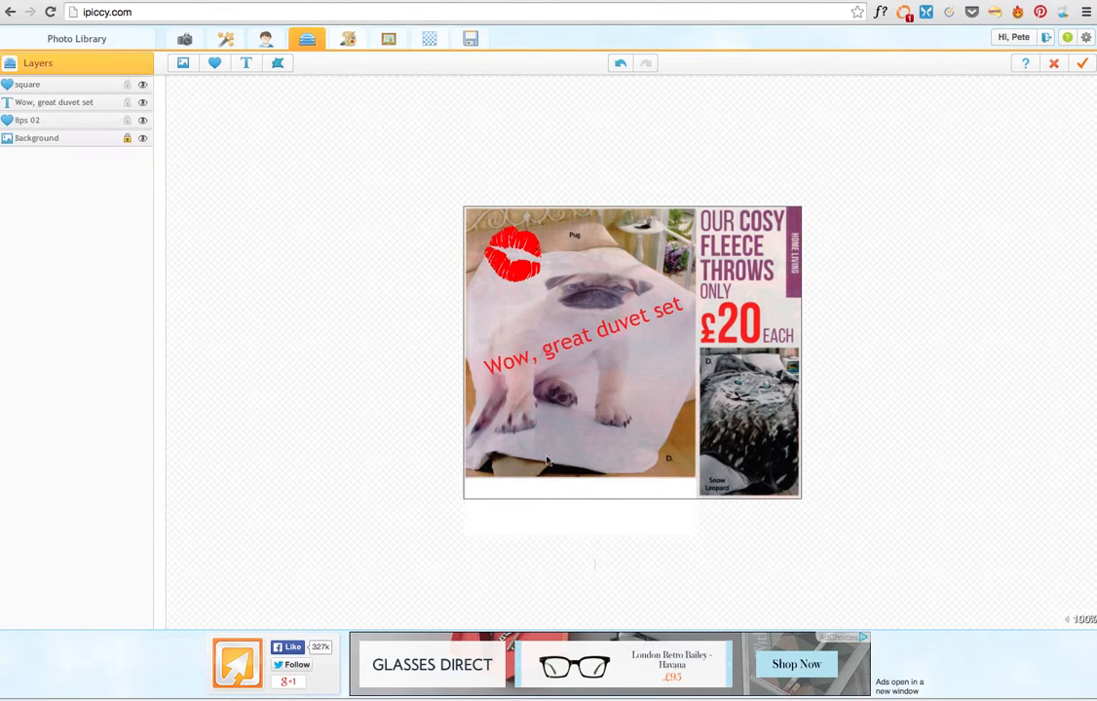
pyautogui.click(1084, 64)
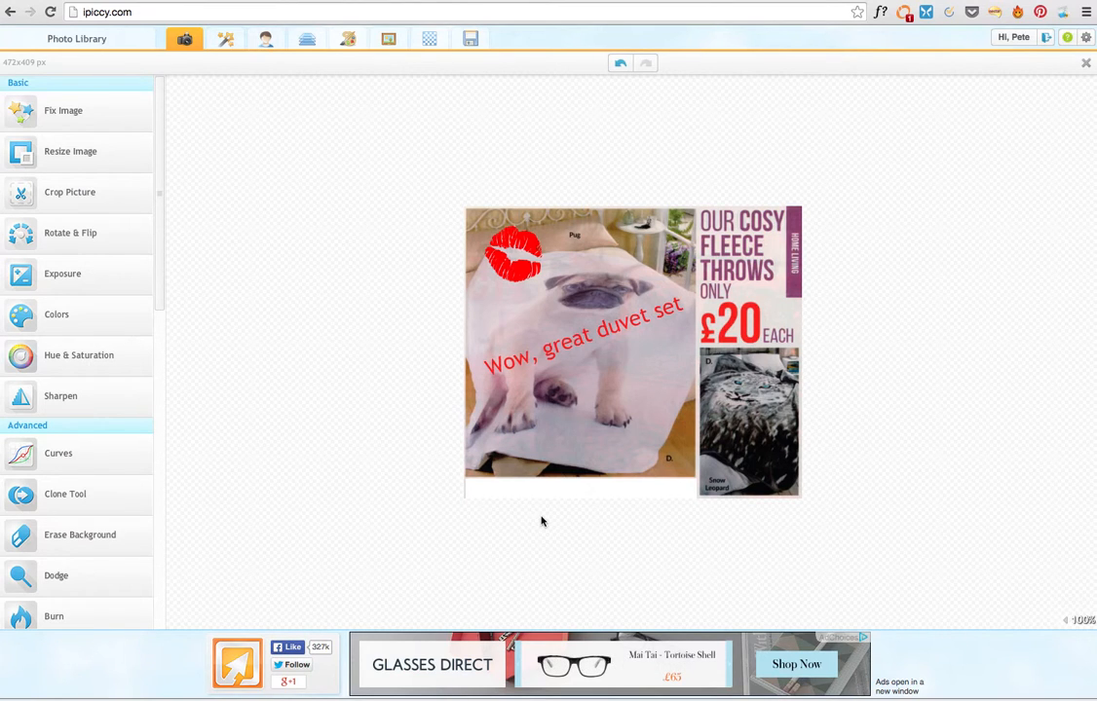
# Step: Crop the image without constraints to 322 x 377 px, keeping only the pug throw picture
pyautogui.click(82, 198)
pyautogui.moveTo(639, 359); pyautogui.dragTo(573, 301)
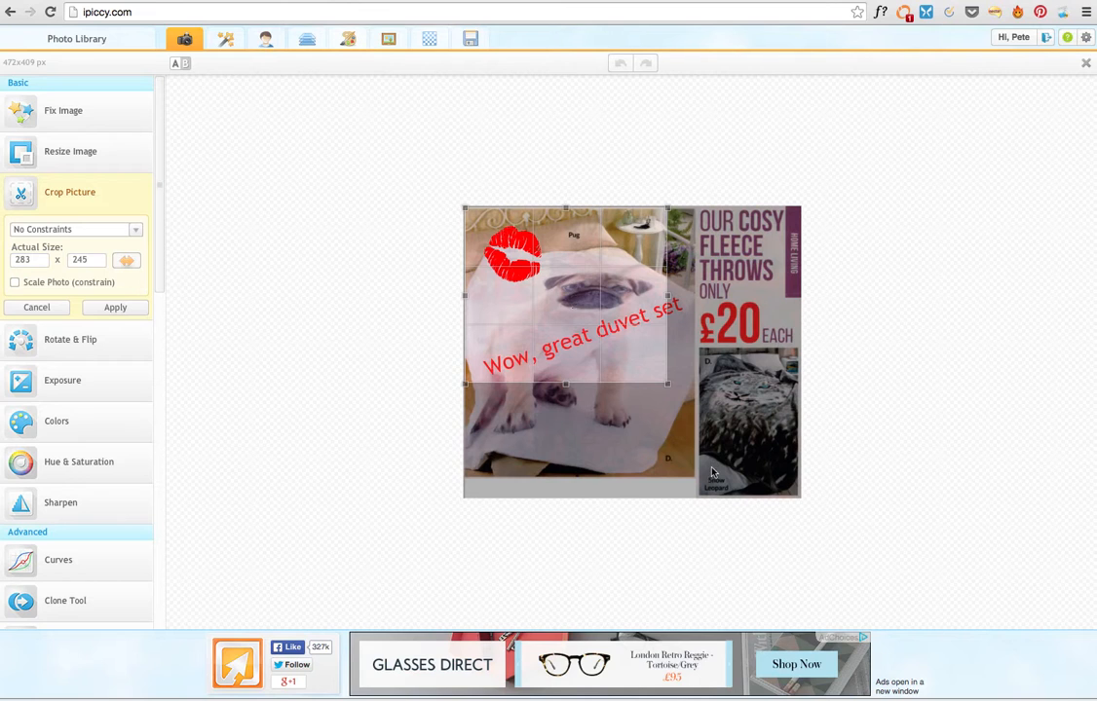
pyautogui.moveTo(668, 383); pyautogui.dragTo(696, 478)
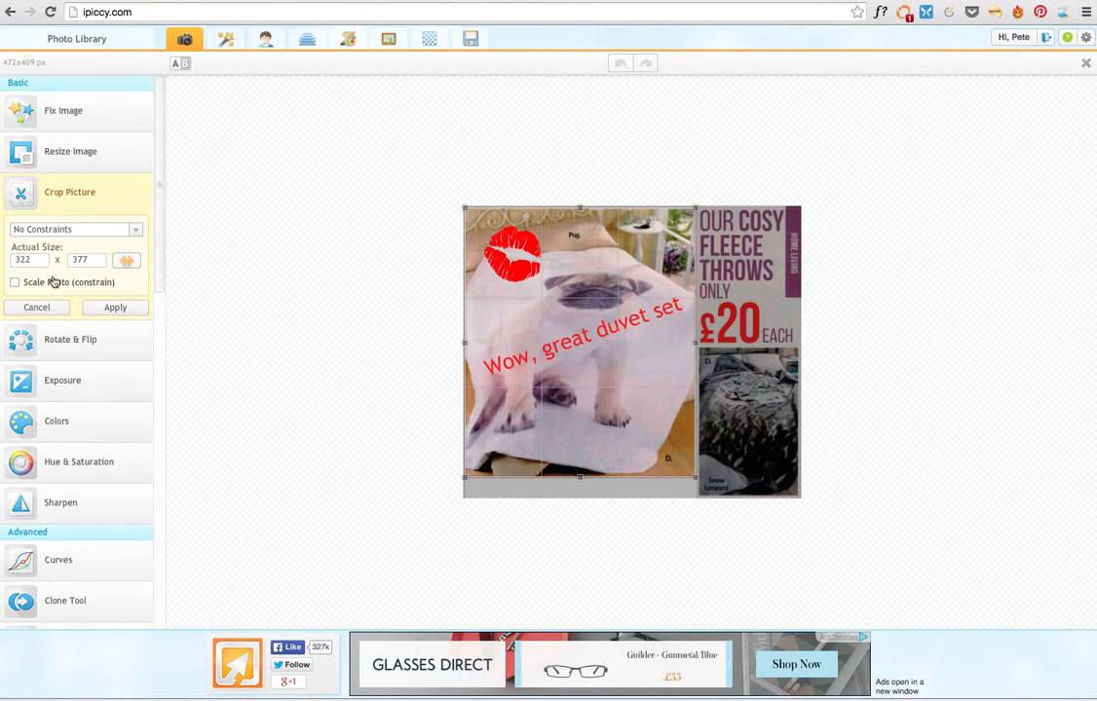
pyautogui.click(115, 308)
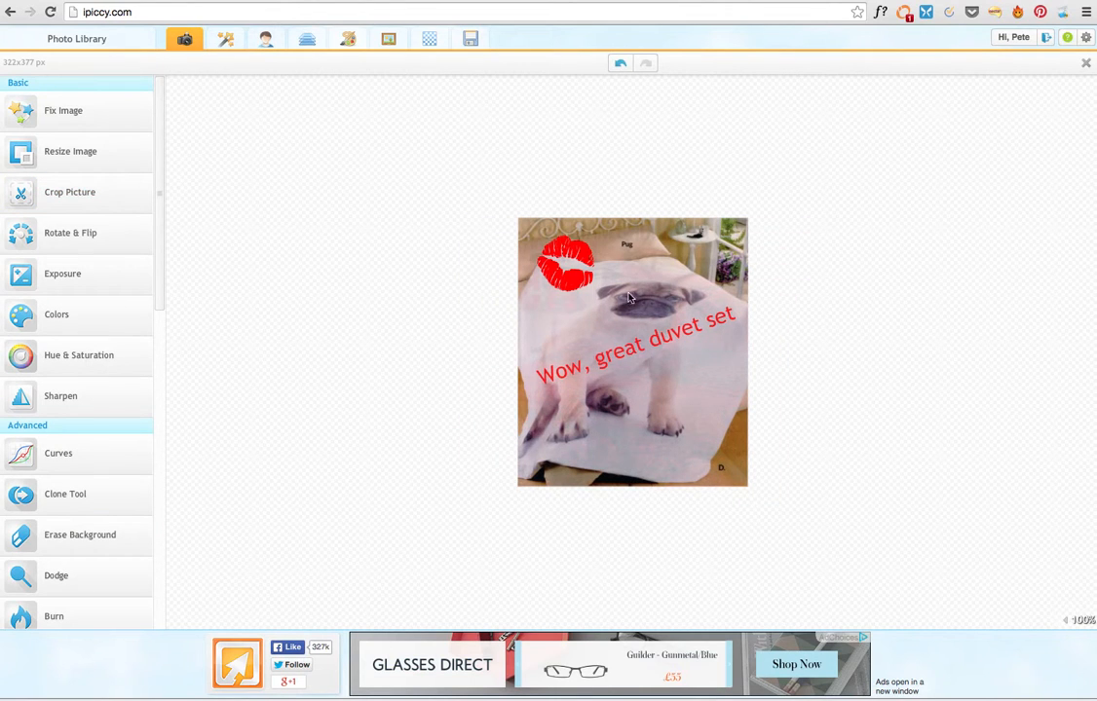
# Step: Resize the cropped picture to 472 px wide with its proportions constrained
pyautogui.click(58, 154)
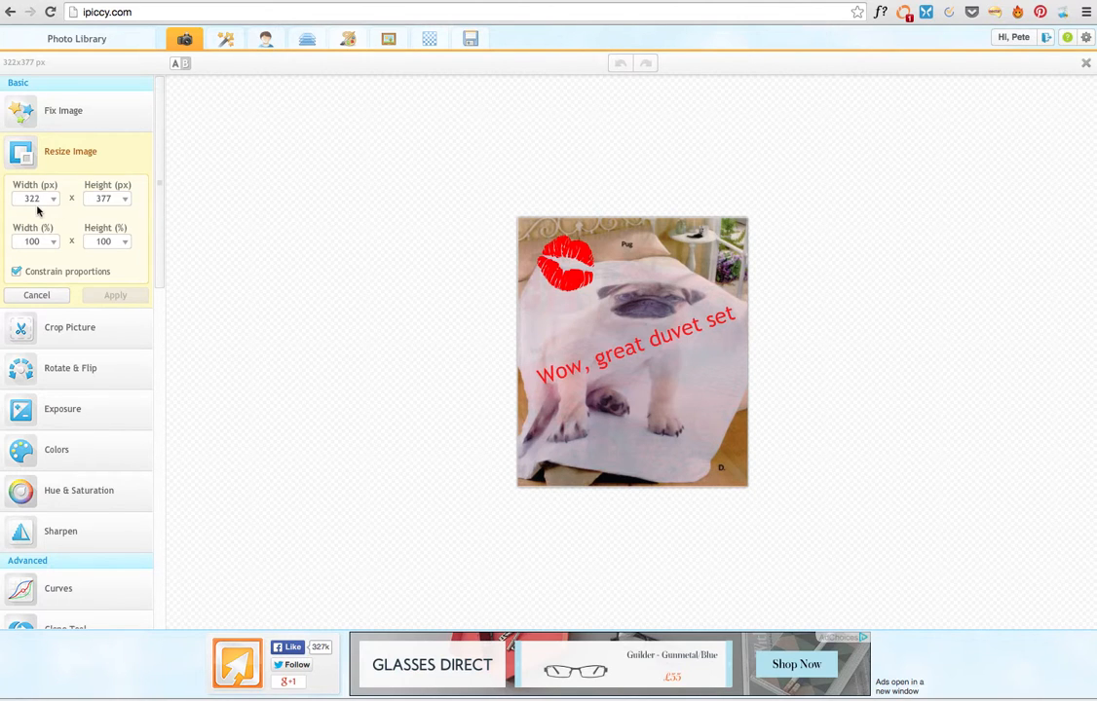
pyautogui.moveTo(39, 198); pyautogui.dragTo(4, 199)
pyautogui.write('472')
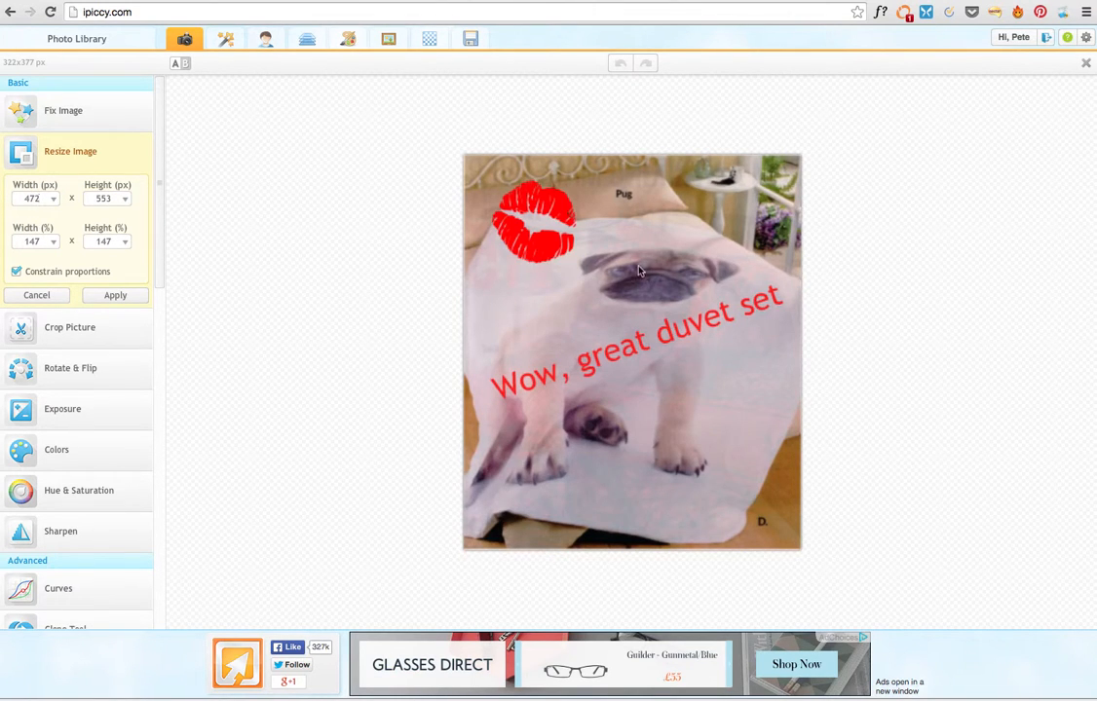
pyautogui.click(113, 296)
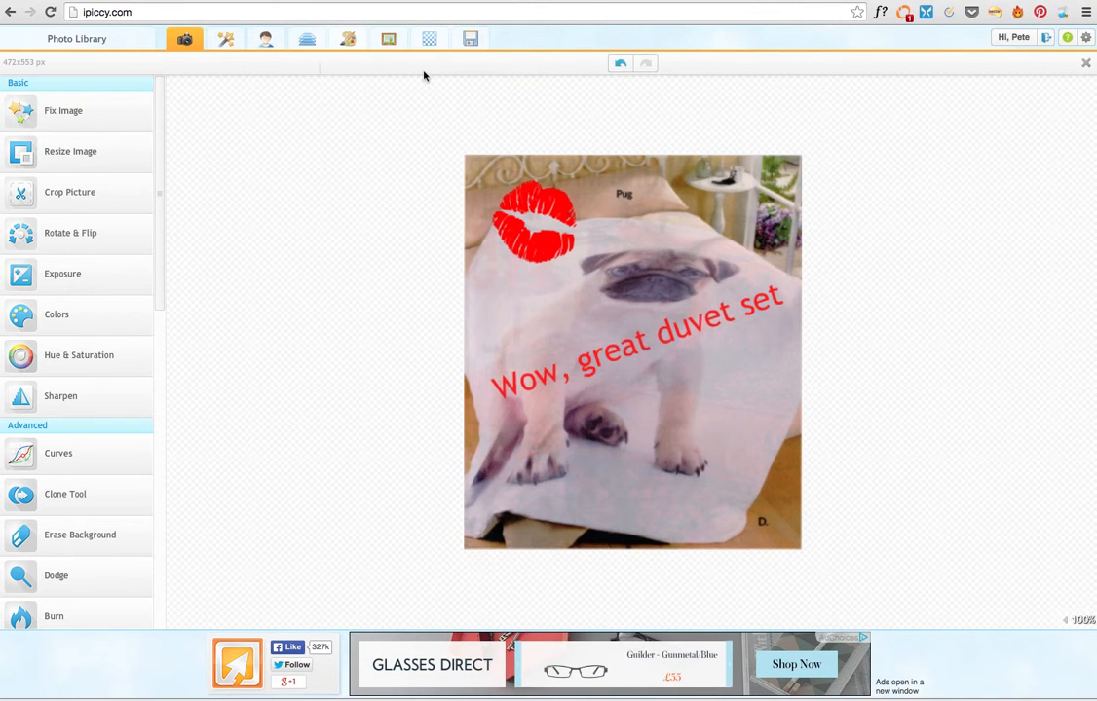
# Step: Open the save options for the finished picture and name the JPG file PT786964-lips
pyautogui.click(471, 40)
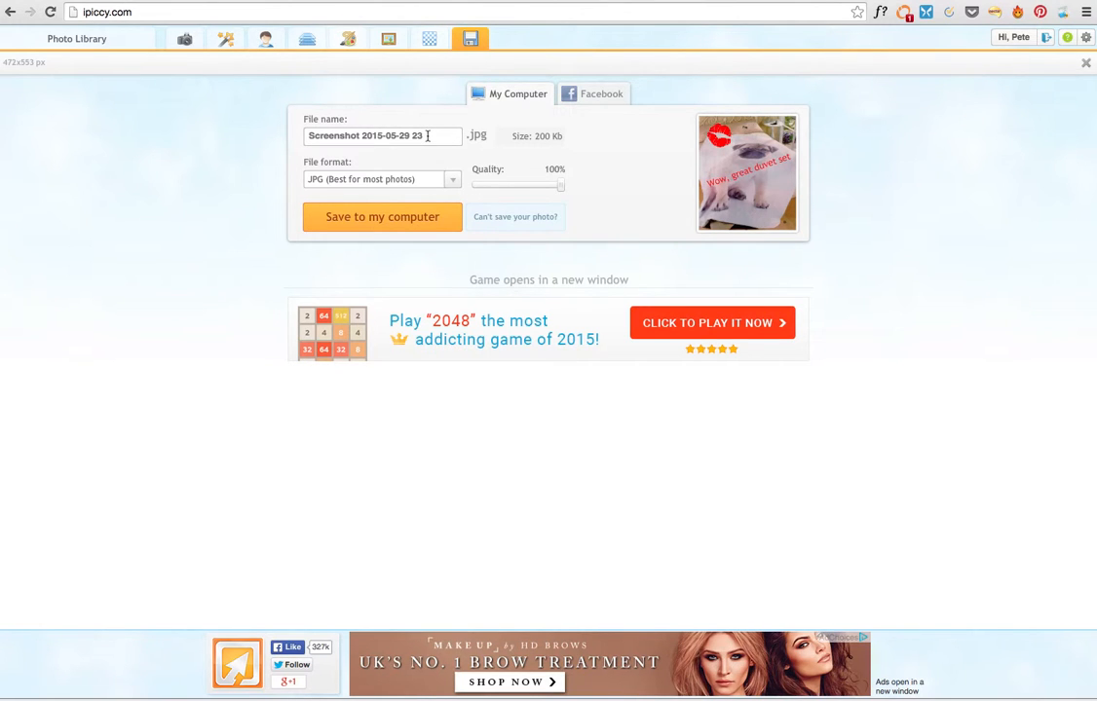
pyautogui.moveTo(427, 136); pyautogui.dragTo(251, 123)
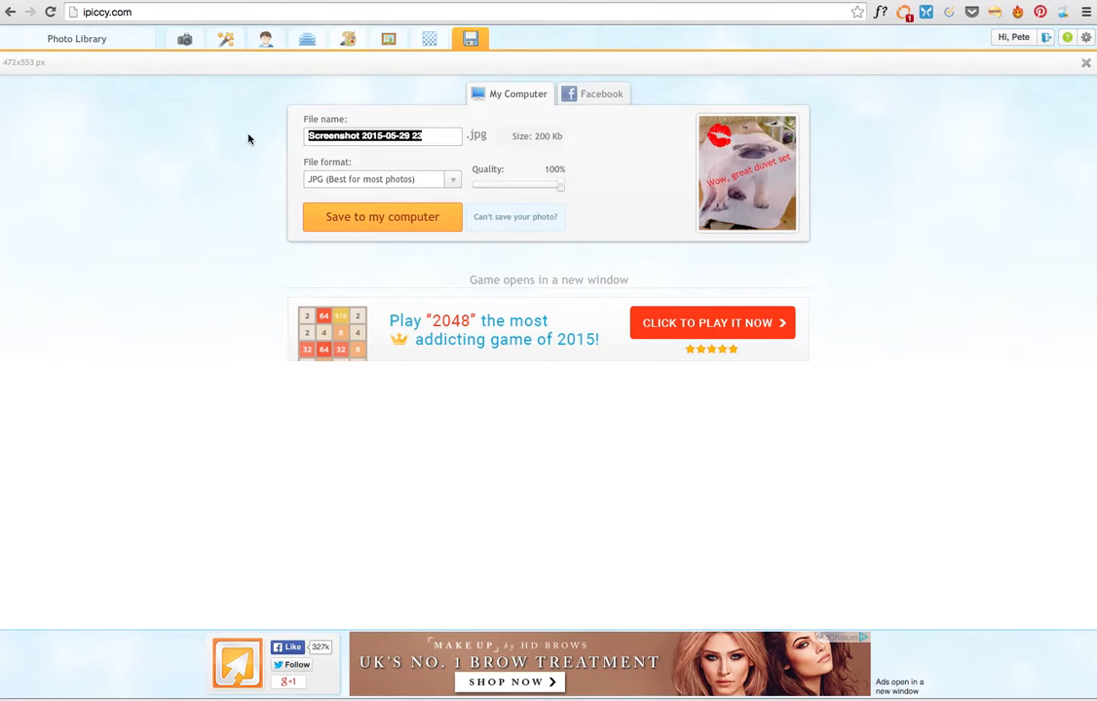
pyautogui.write('PT')
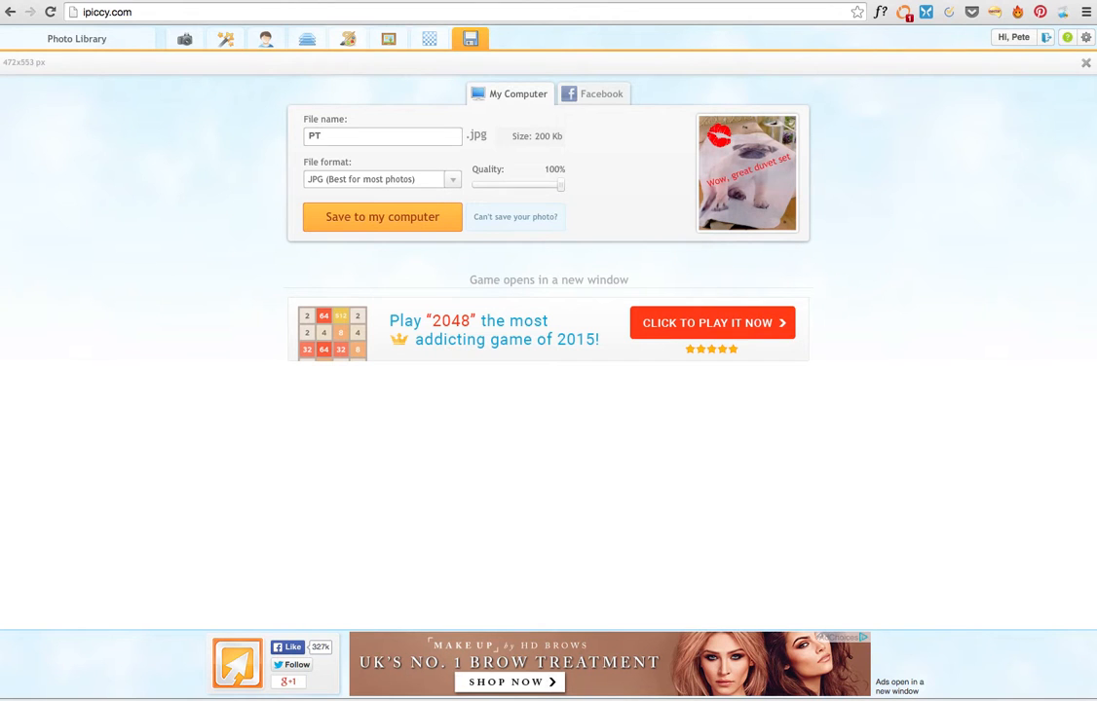
pyautogui.write('786964')
pyautogui.write('-')
pyautogui.write('lips')
# Step: Save the picture to the computer in the K-Stock Pics folder
pyautogui.click(399, 222)
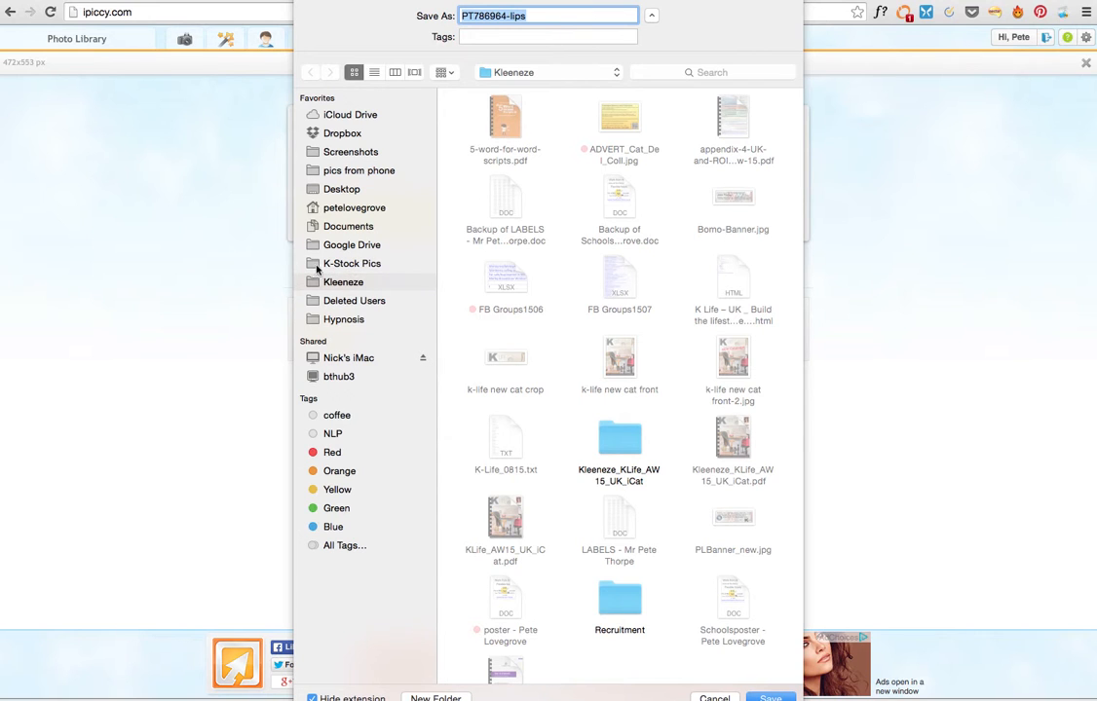
pyautogui.click(329, 264)
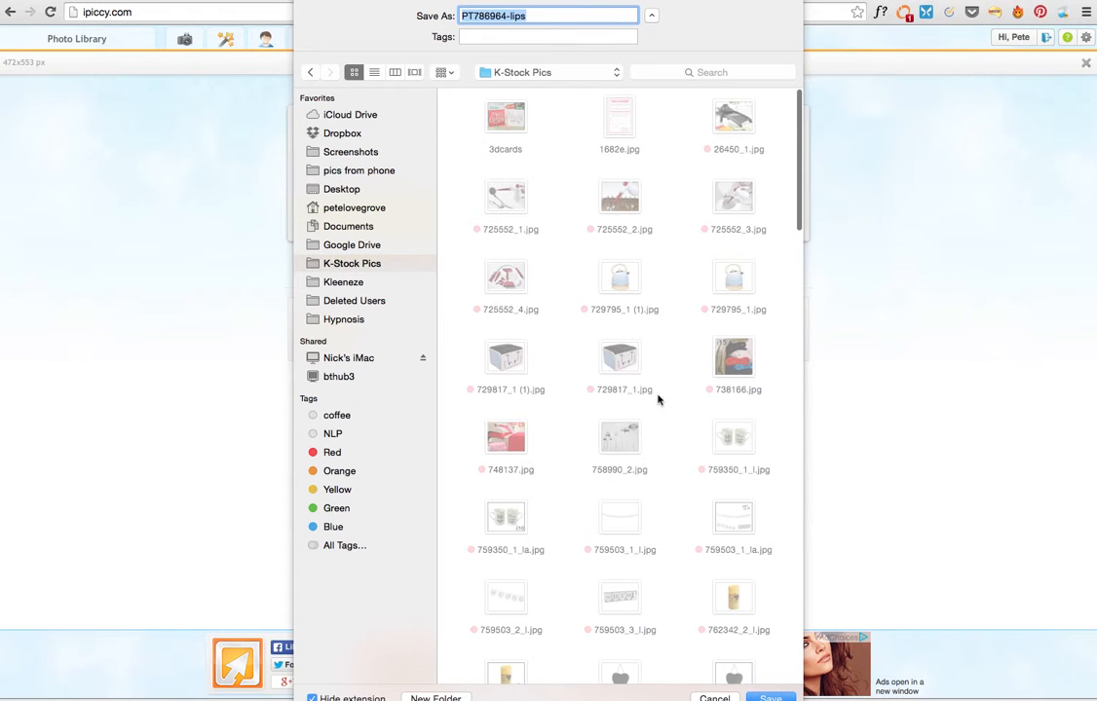
pyautogui.click(769, 697)
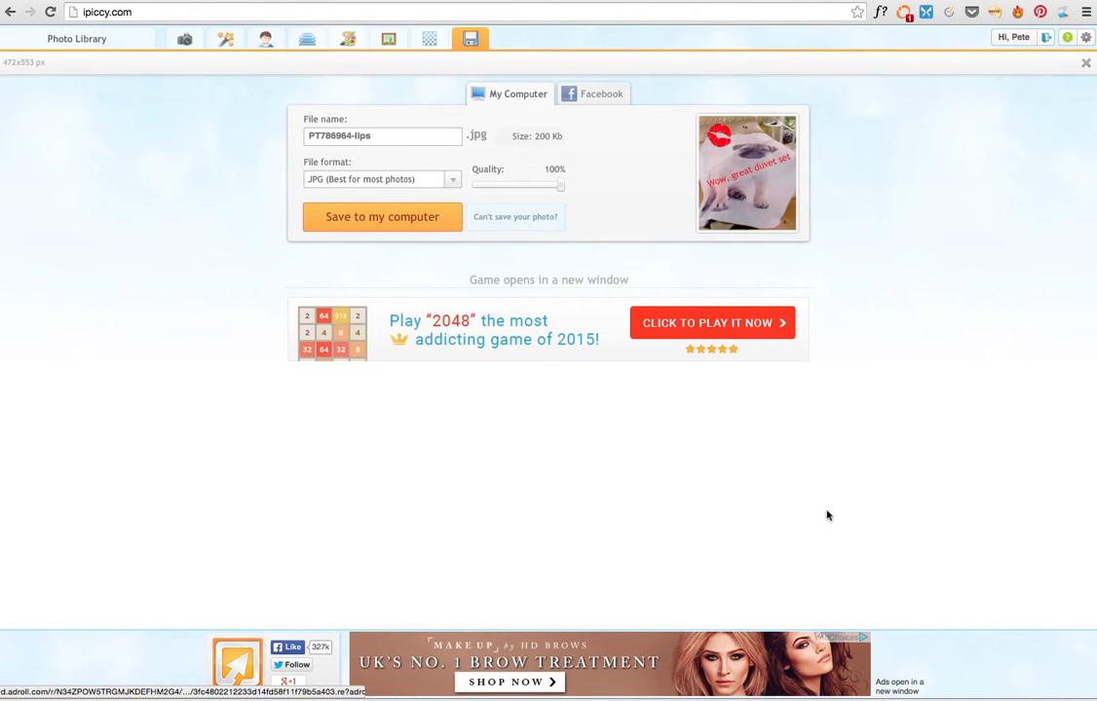